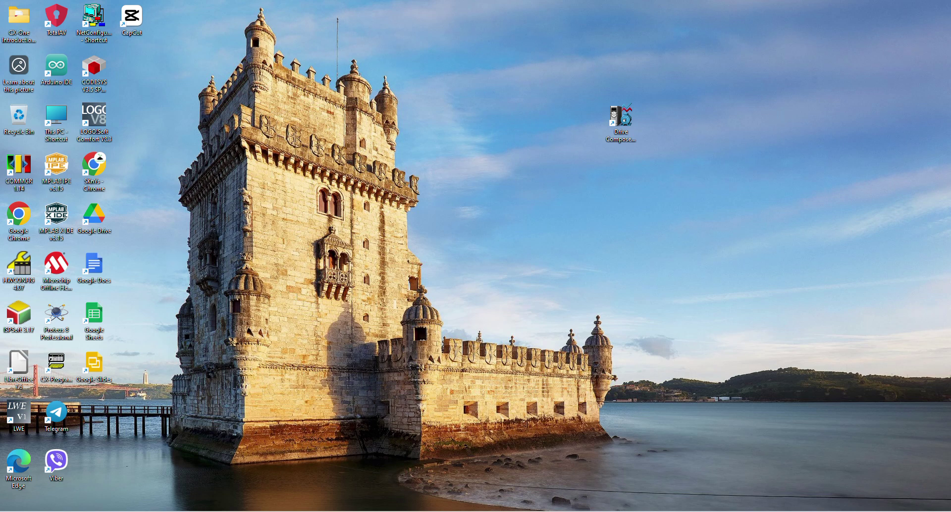
- Bring Edge forward and check both Bing search result tabs
left_click(544, 465)
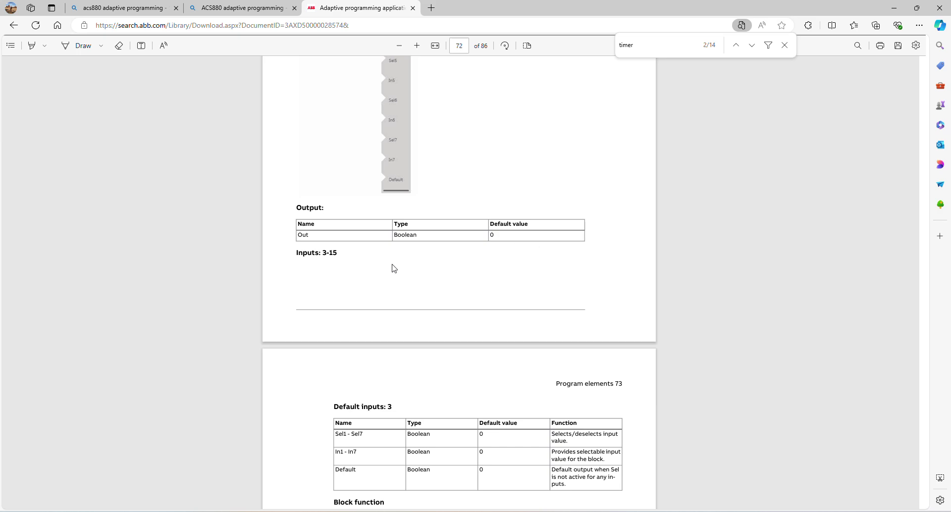
left_click(126, 8)
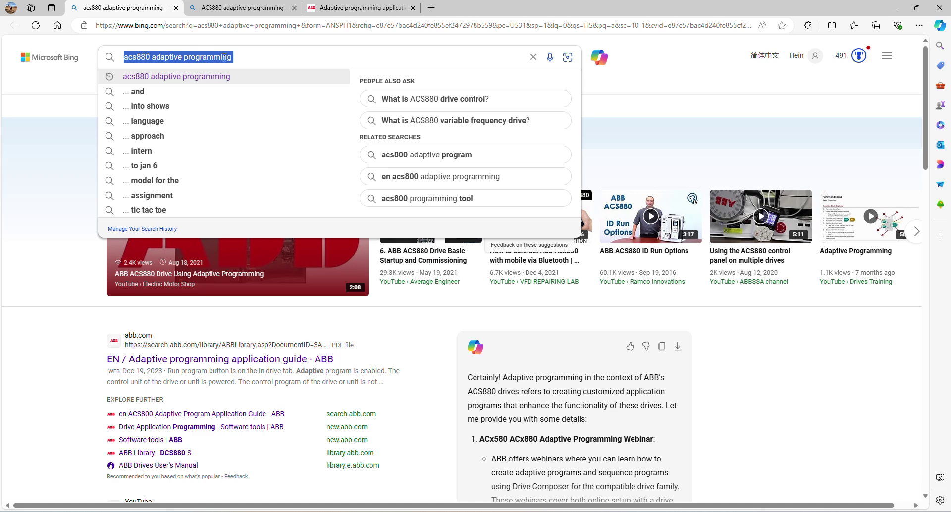
left_click(241, 10)
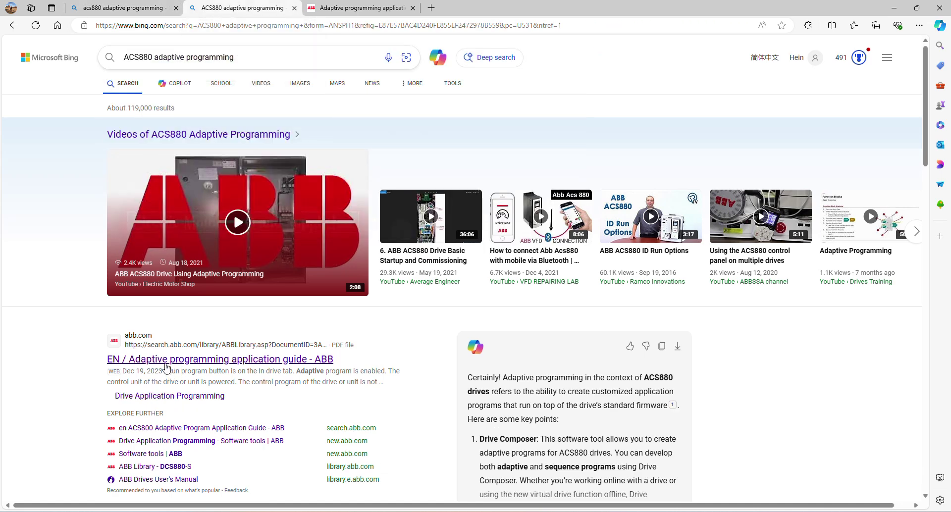
- Return to the ABB adaptive programming guide PDF, scroll up, and select the old 'timer' search term
left_click(347, 8)
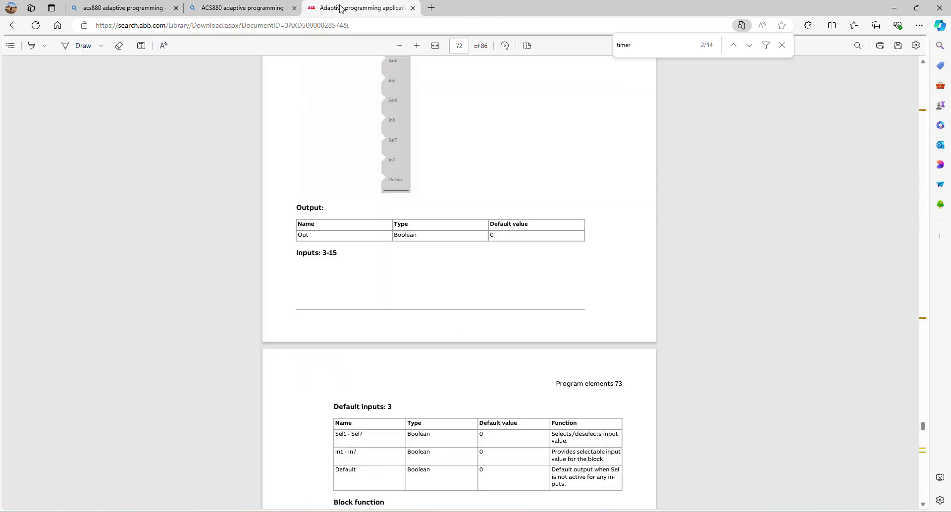
scroll(601, 270, "up", 20)
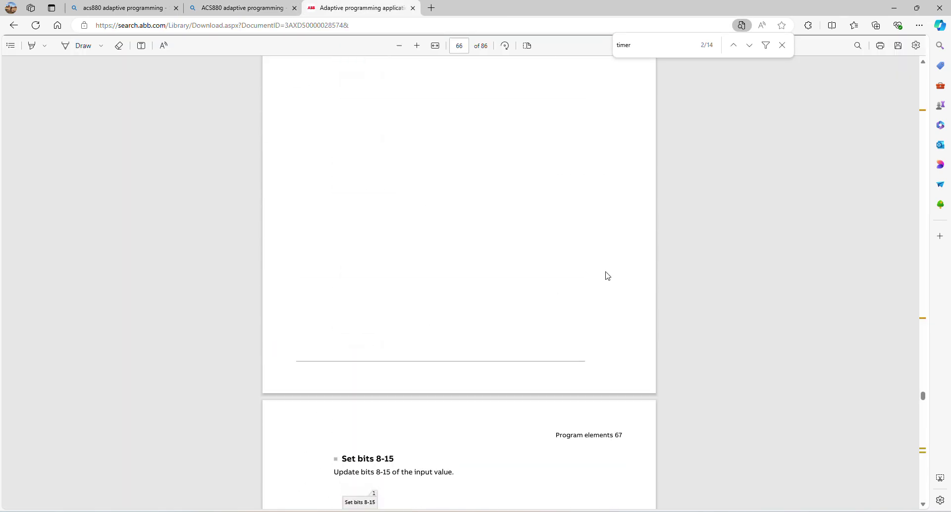
scroll(601, 266, "up", 20)
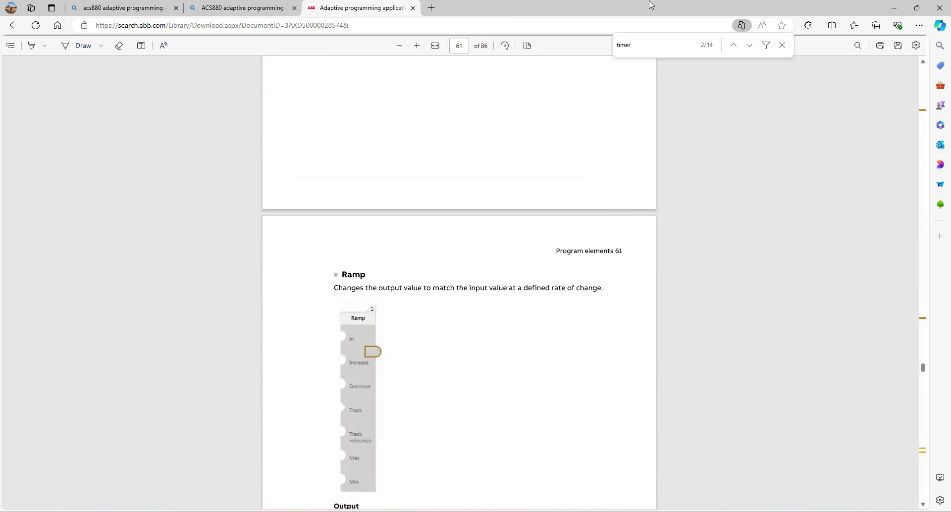
left_click_drag(641, 45, 615, 44)
- Search the guide for T_OFF and step to its match on page 81
type("T_O")
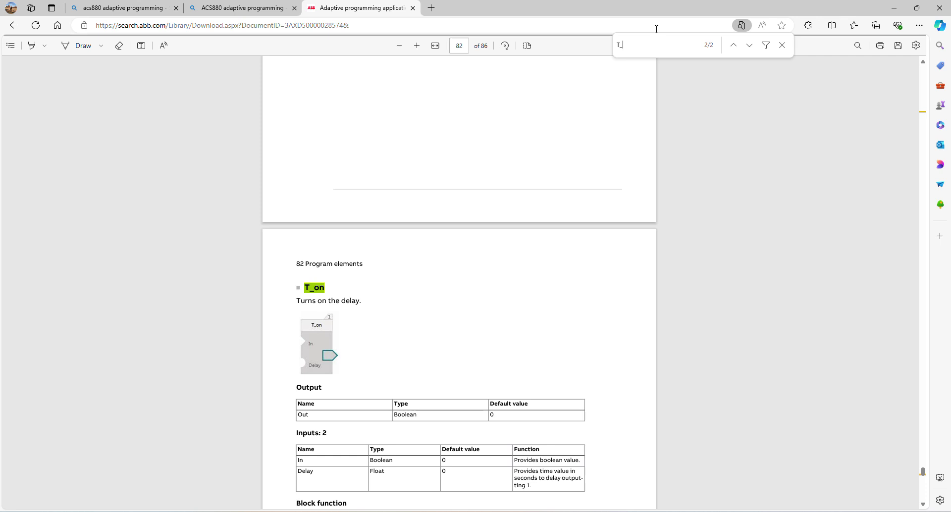
type("FF")
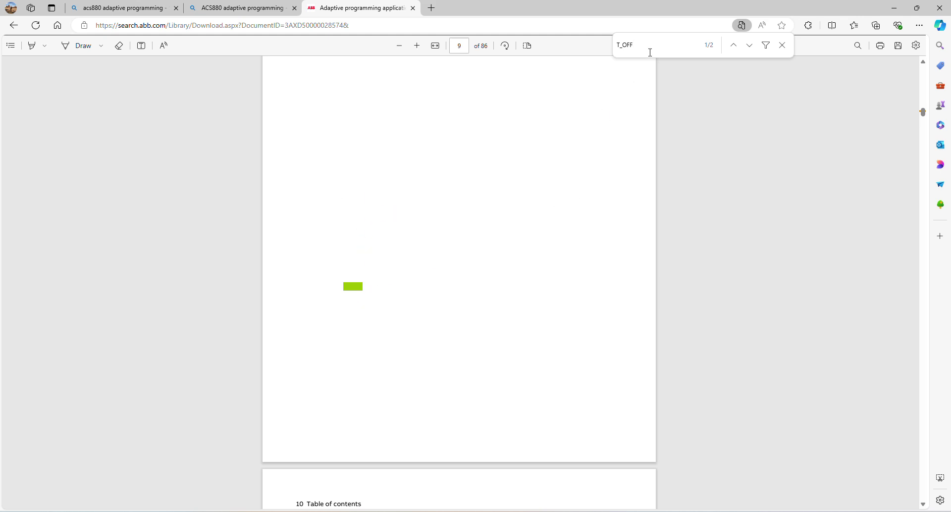
key("Return")
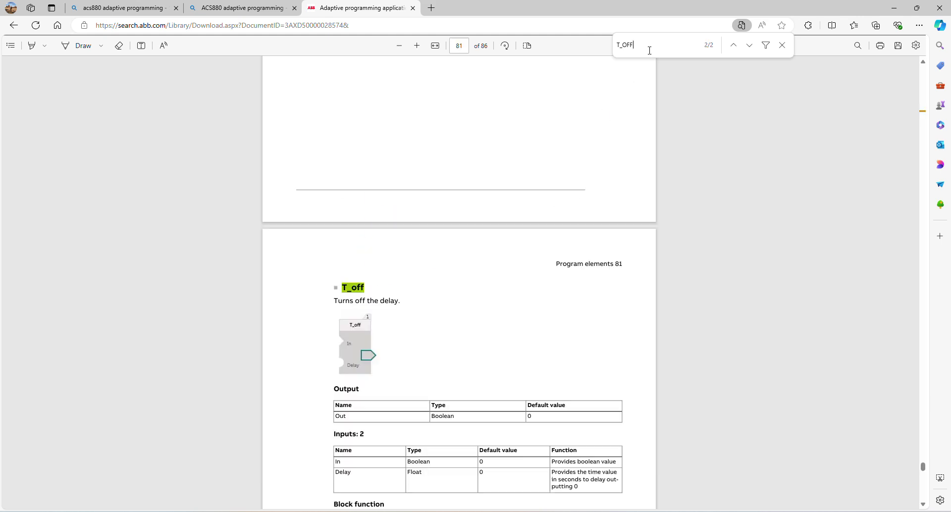
scroll(467, 357, "down", 3)
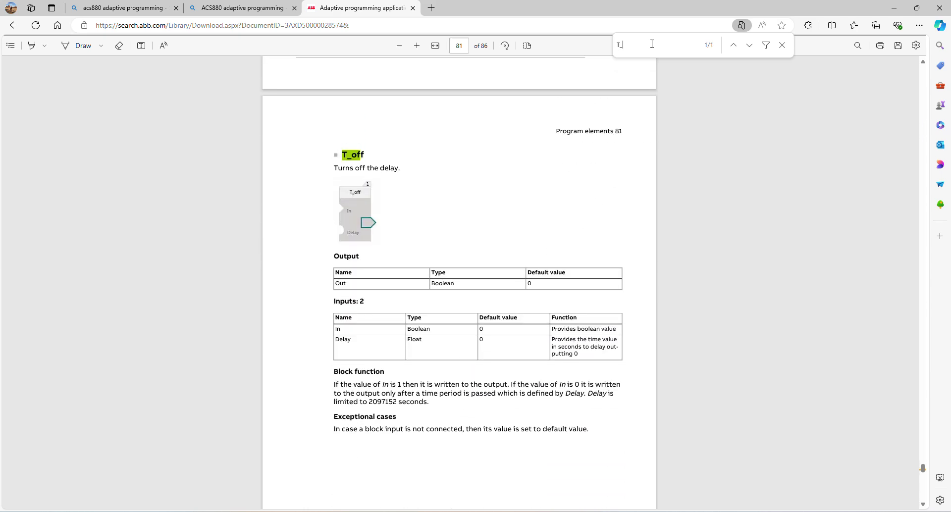
- Search for AND, jump to the AND block section on page 42, and minimize the browser
key("BackSpace")
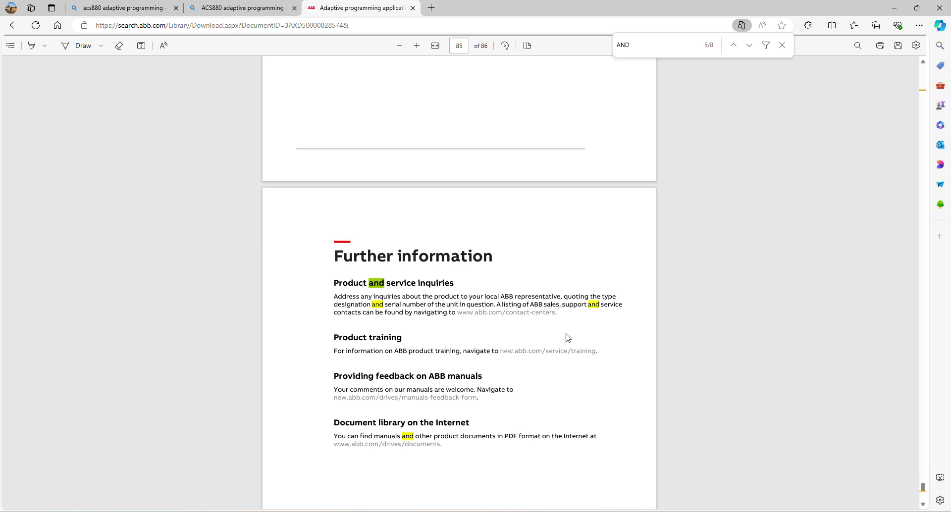
key("Return")
key("Return")
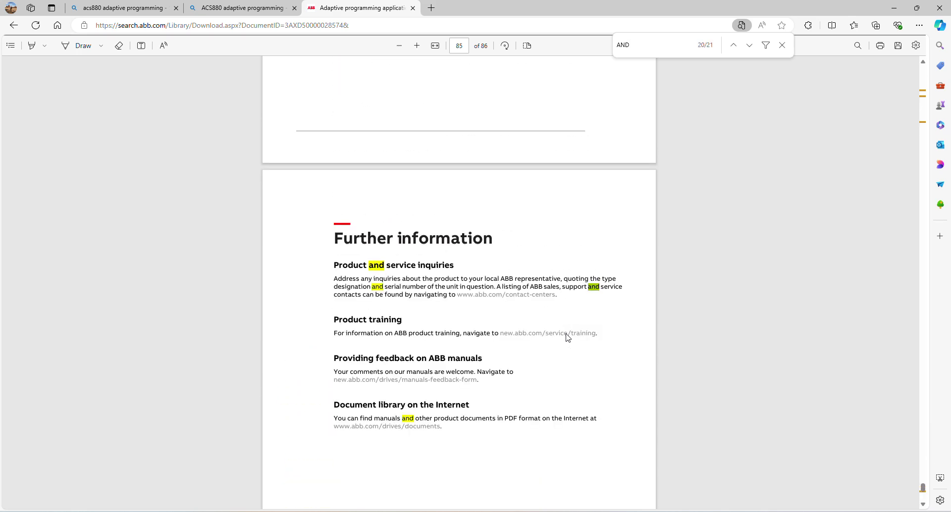
key("Return")
key("Return")
key("Return")
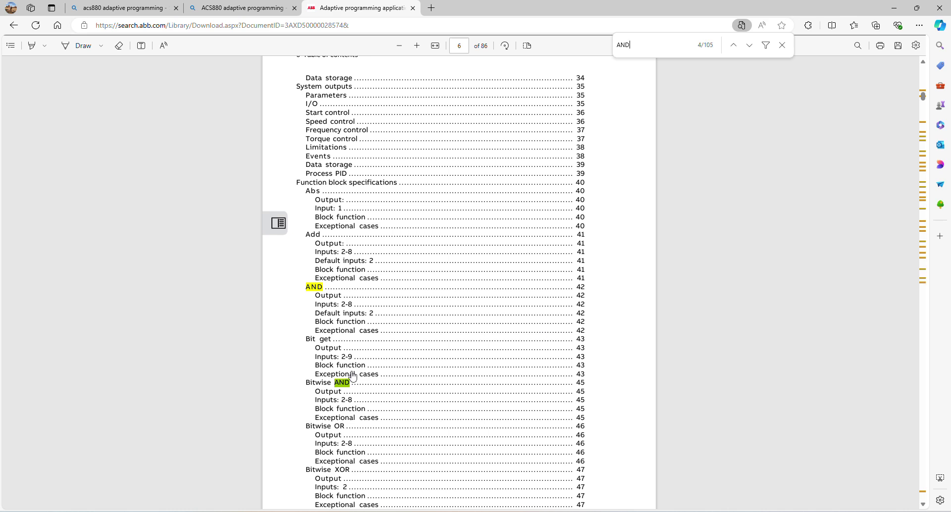
left_click(320, 288)
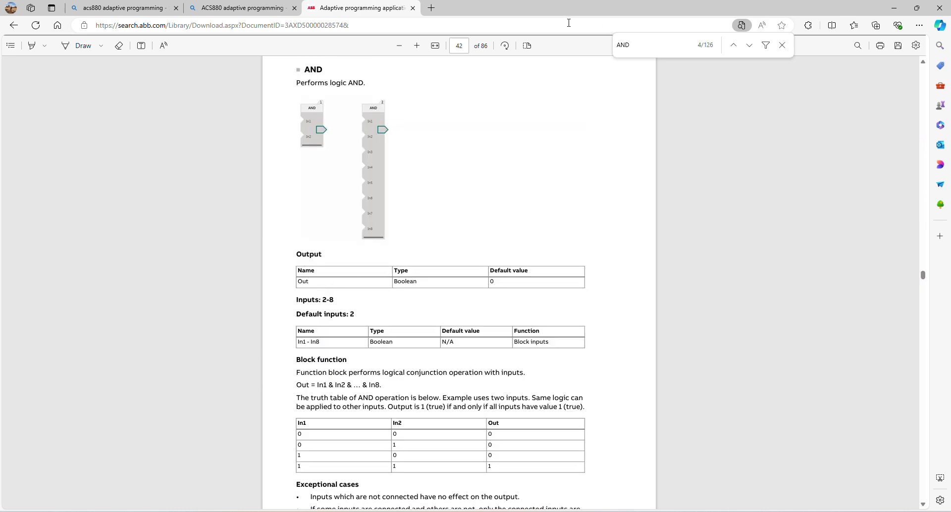
mouse_move(569, 441)
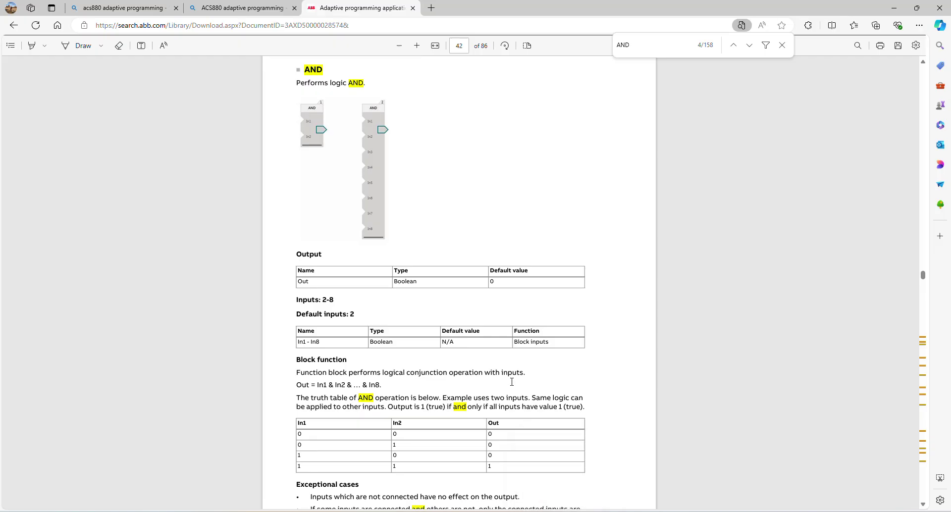
left_click(894, 8)
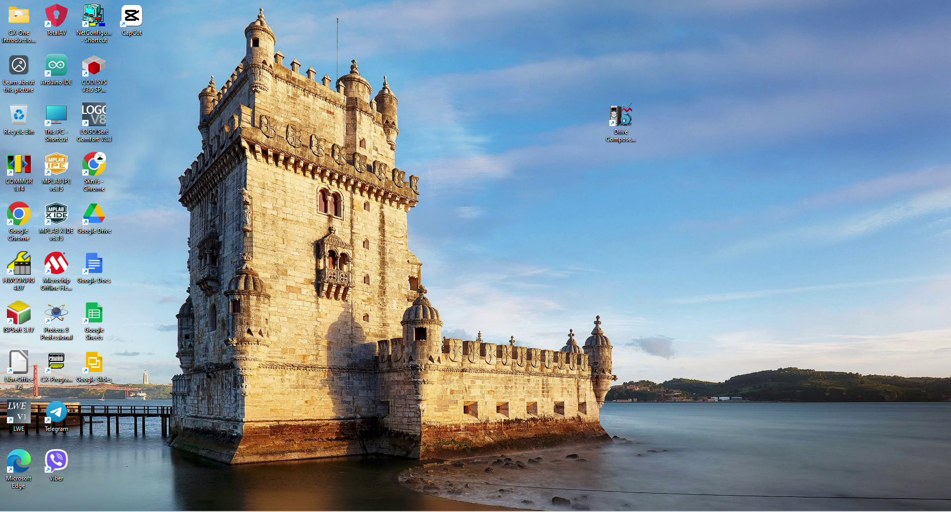
- In Drive Composer entry, view the Ext1 commands choices and leave the value unchanged
mouse_move(584, 511)
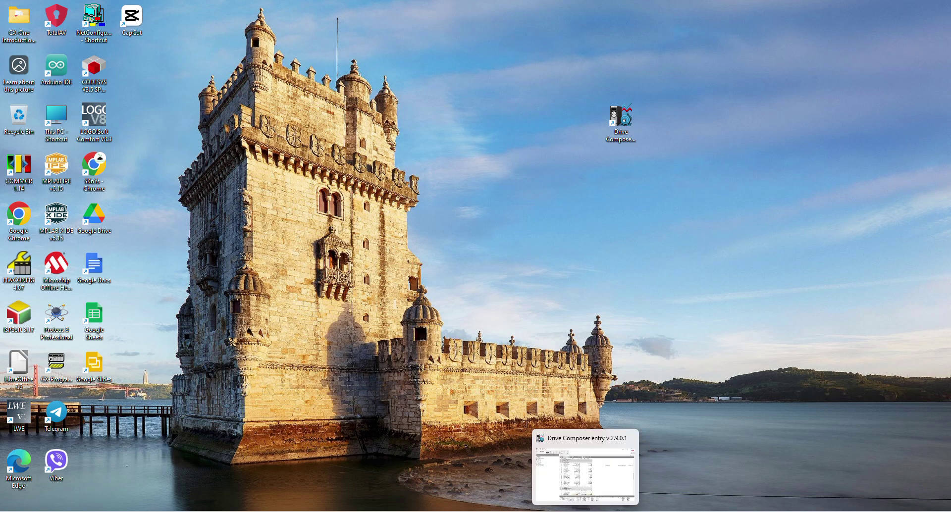
left_click(585, 470)
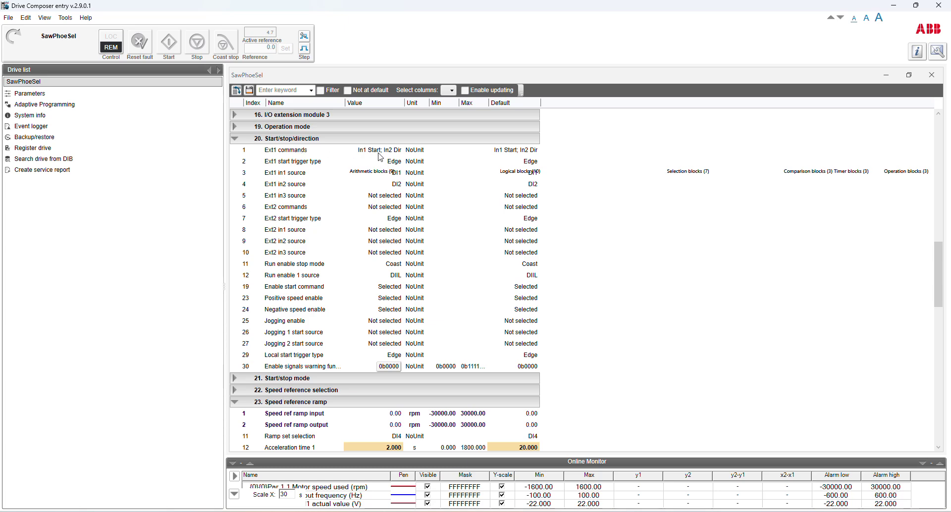
left_click(380, 154)
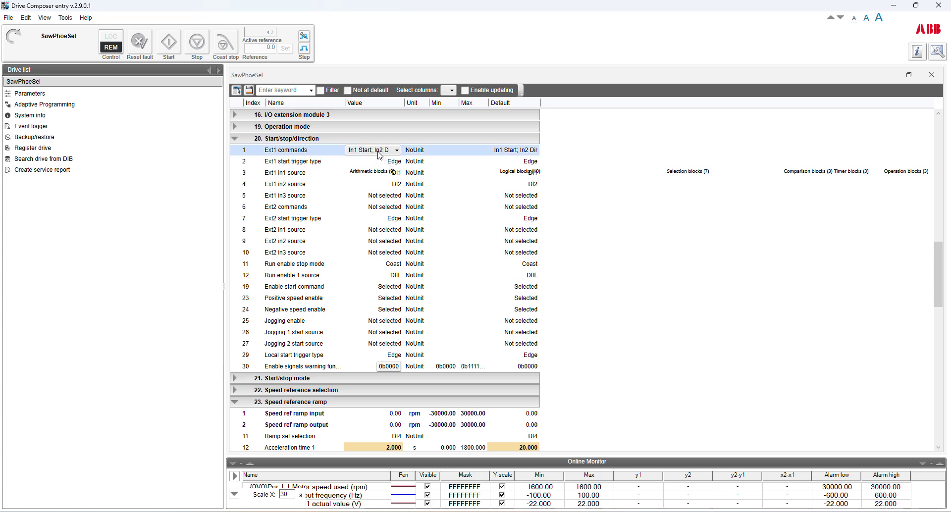
left_click(398, 151)
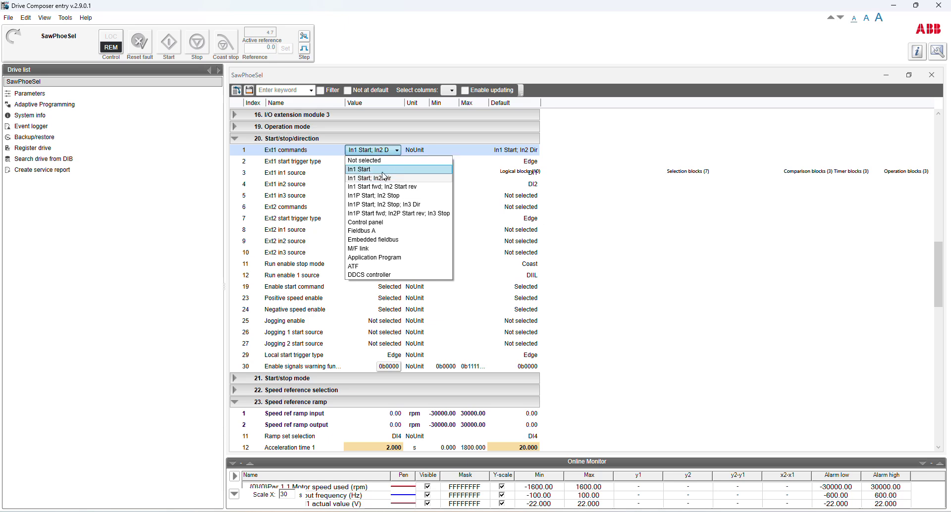
left_click(398, 152)
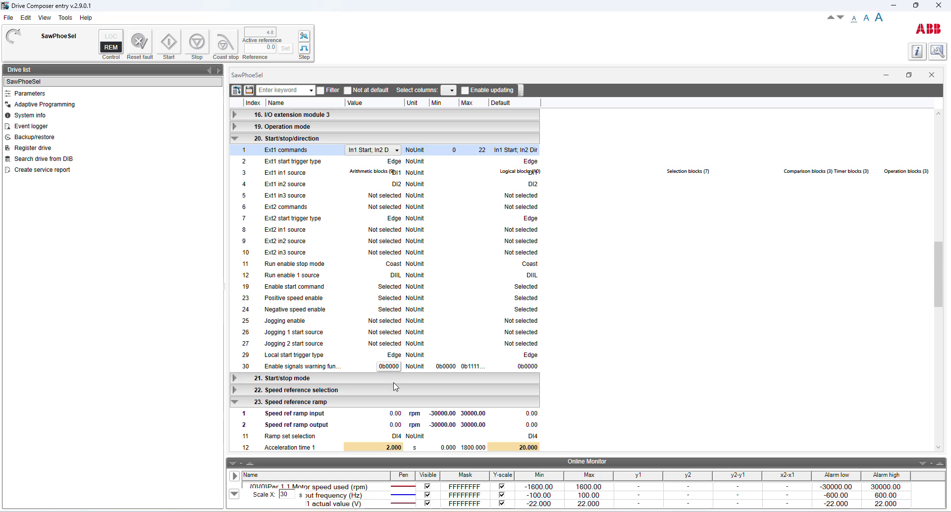
- Expand group 22 Speed reference selection and review its values alongside the group 23 ramps
scroll(614, 281, "down", 2)
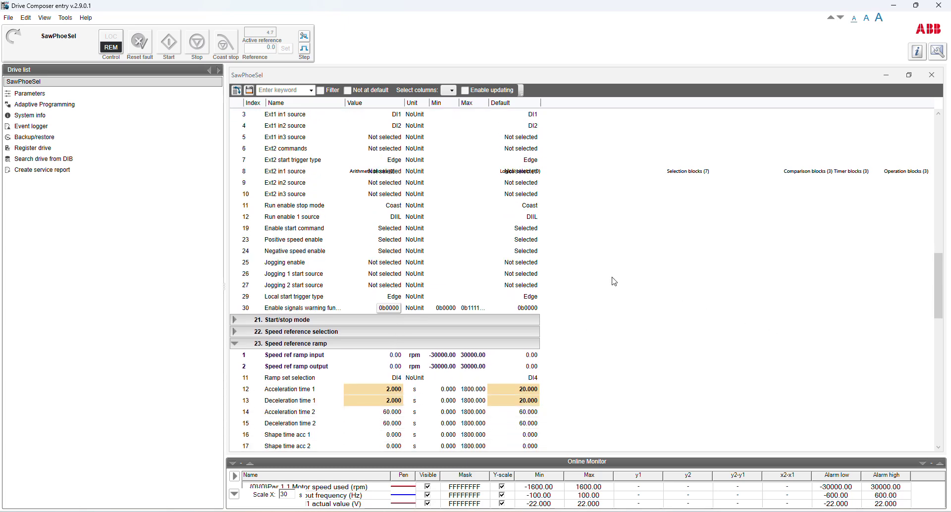
scroll(614, 281, "down", 6)
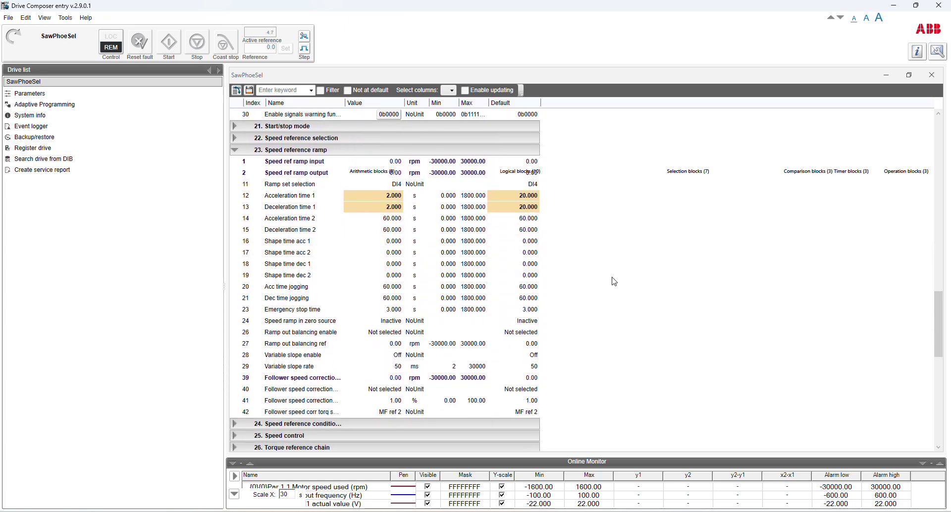
scroll(614, 281, "down", 2)
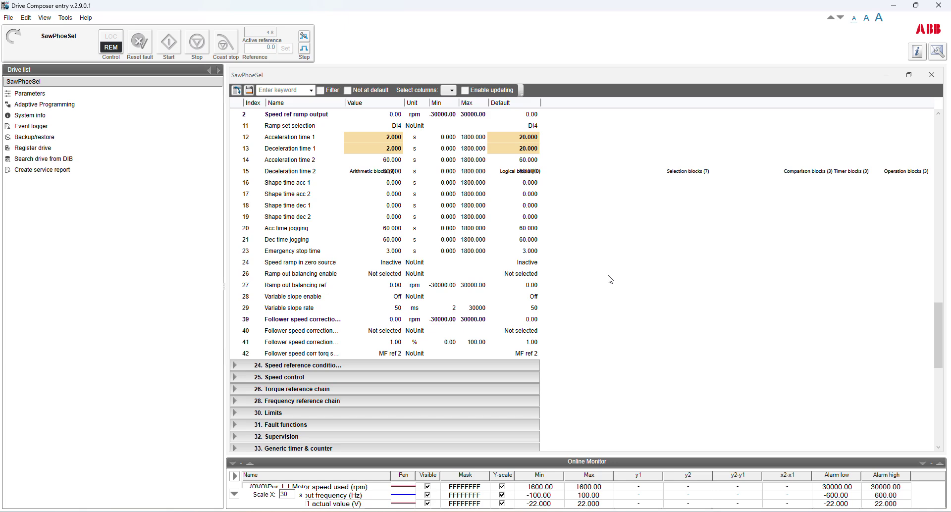
scroll(610, 280, "up", 3)
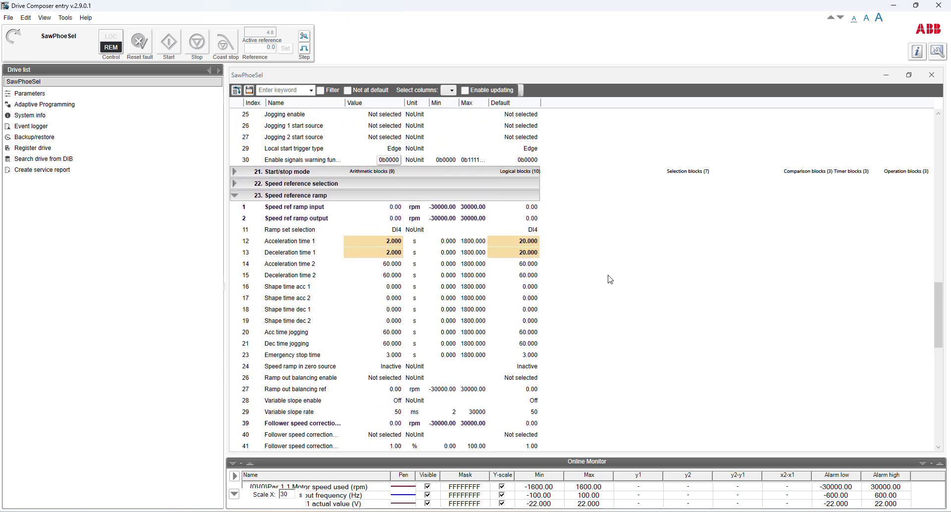
scroll(609, 279, "up", 1)
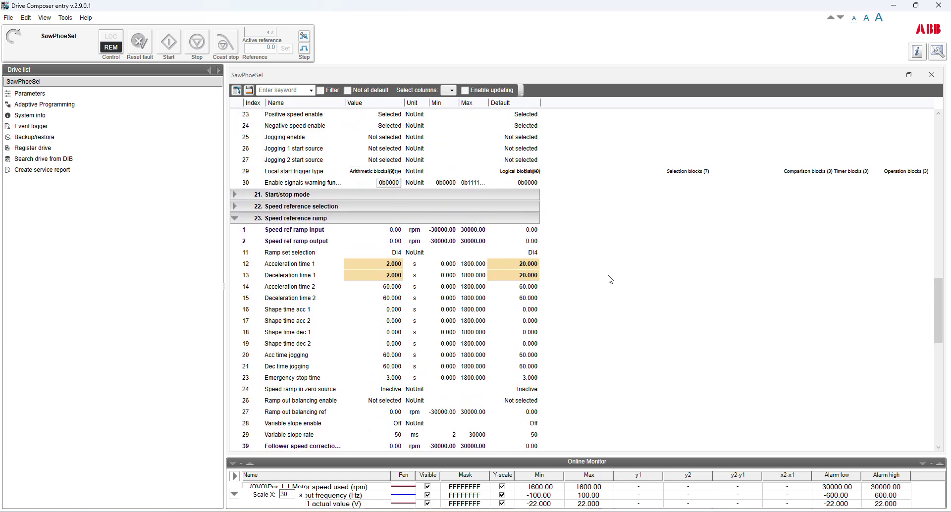
left_click(236, 207)
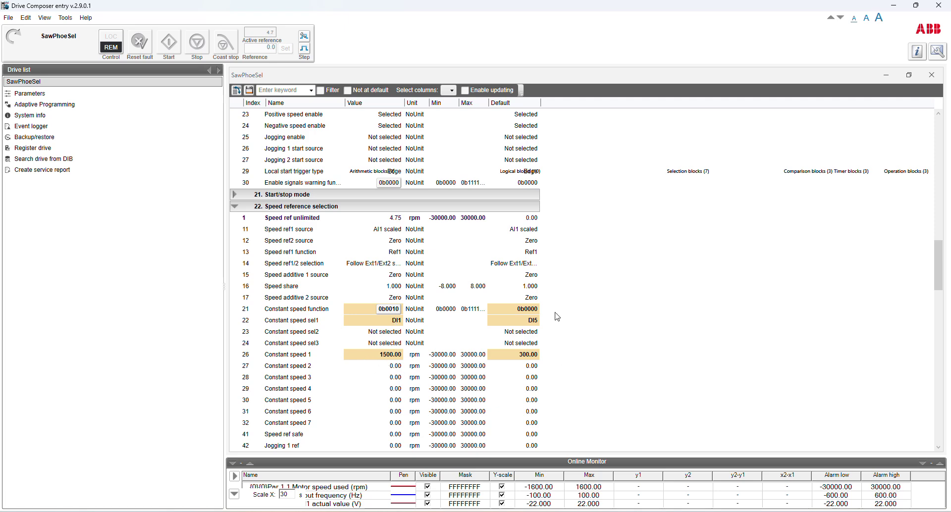
scroll(619, 310, "down", 4)
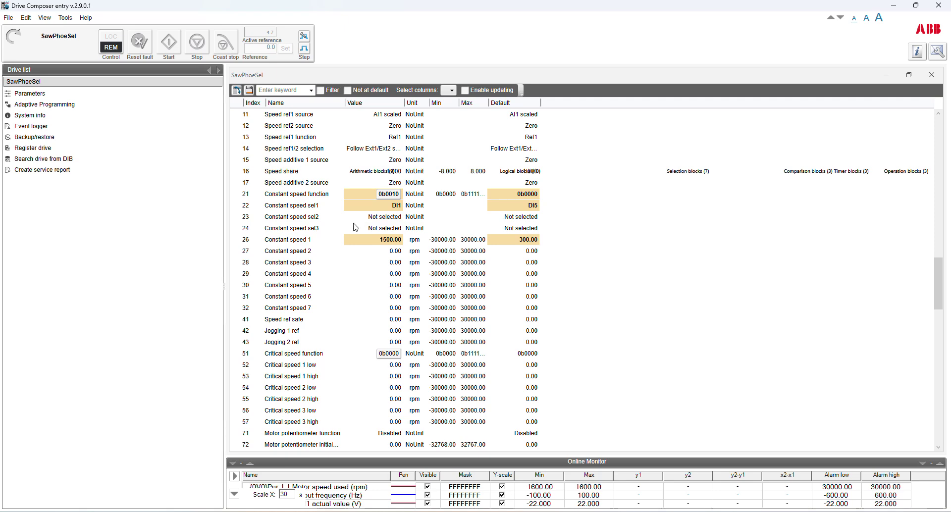
scroll(330, 332, "up", 3)
scroll(329, 333, "up", 1)
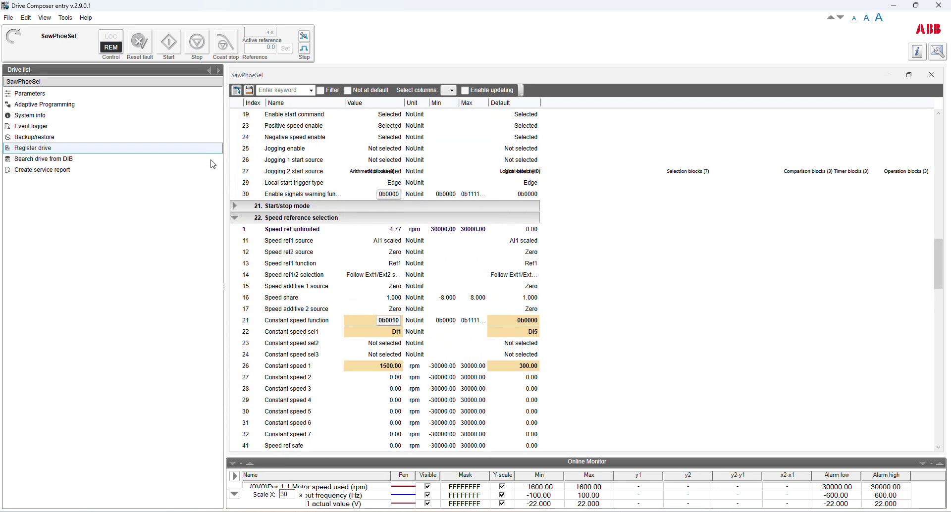
- Collapse the speed reference selection and ramp groups and return to group 20 Start/stop/direction
left_click(235, 218)
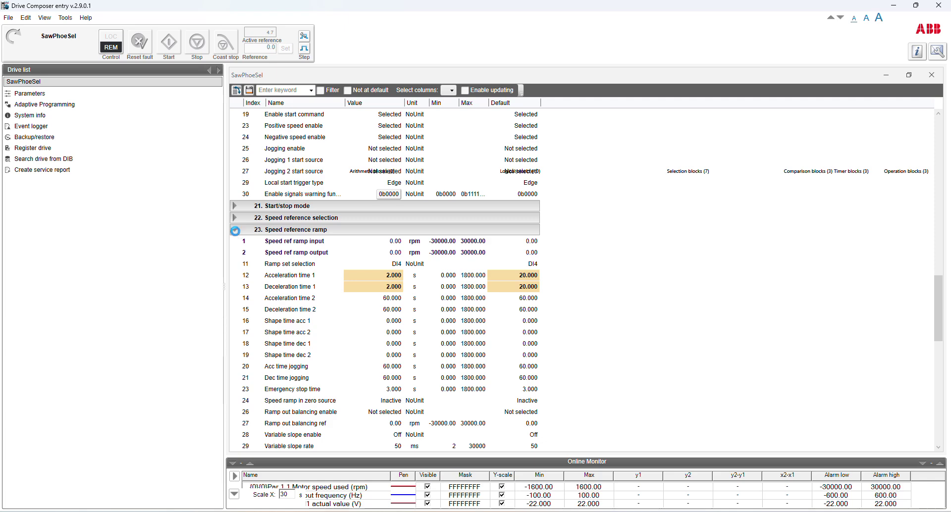
left_click(236, 230)
left_click(234, 230)
scroll(326, 210, "up", 3)
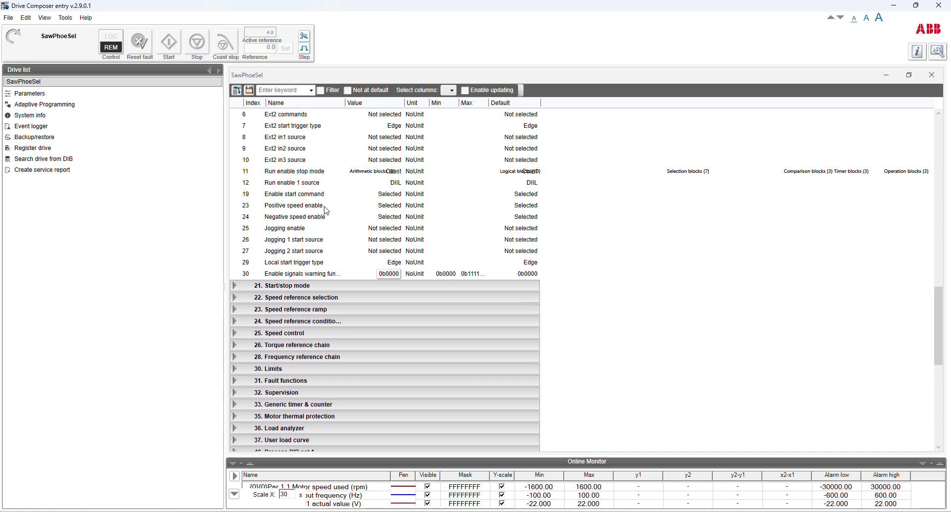
scroll(325, 211, "up", 5)
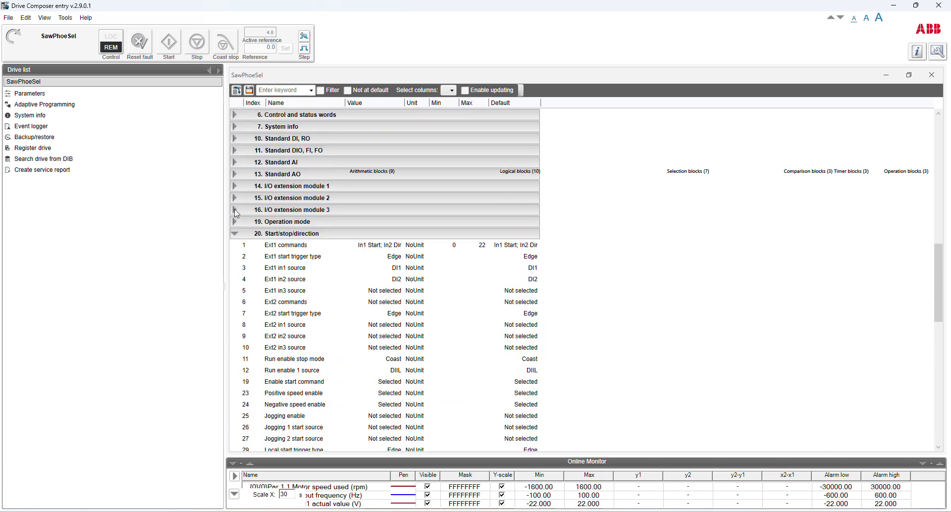
- In the Adaptive Programming editor, place T_on, T_off and AND blocks on the Base program
left_click(67, 104)
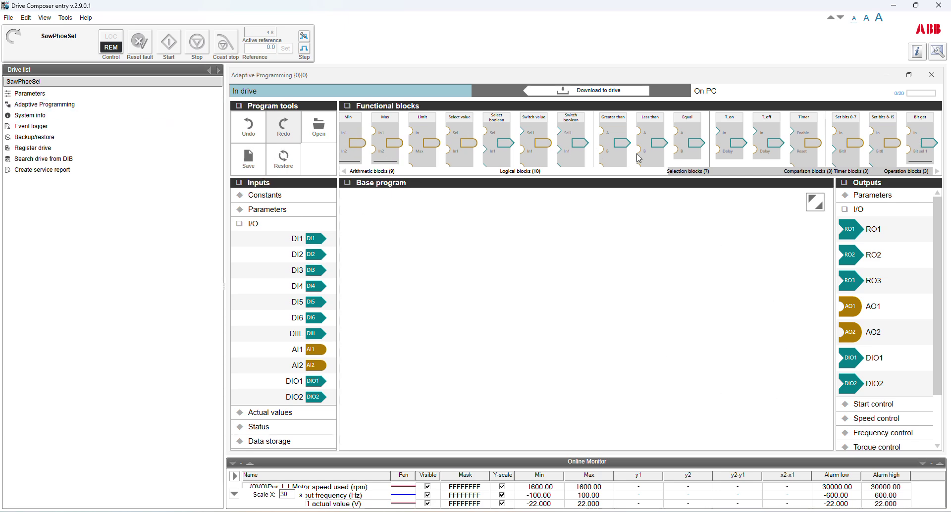
left_click_drag(732, 151, 594, 244)
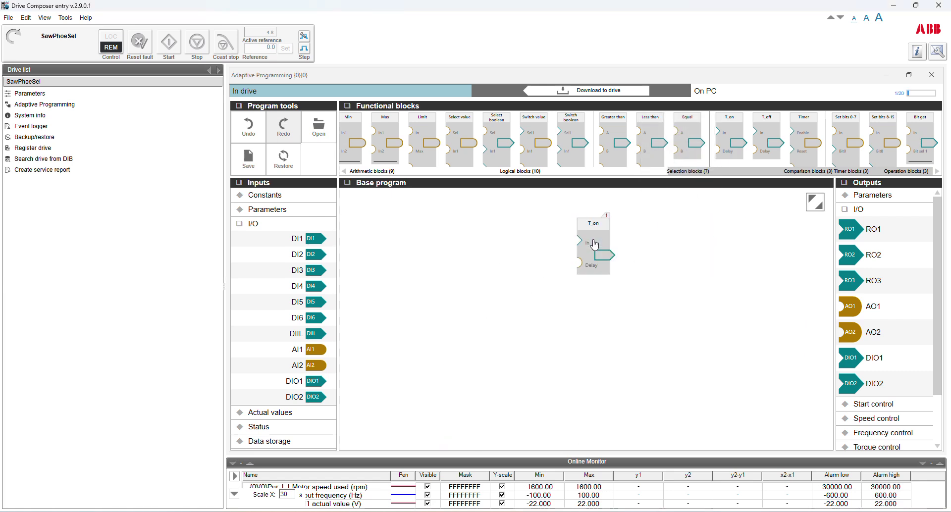
left_click_drag(765, 135, 725, 242)
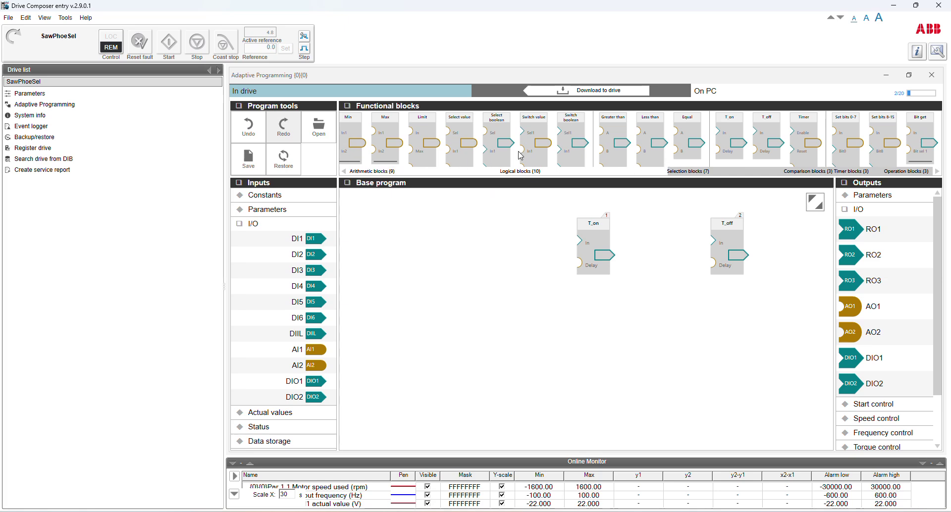
left_click(351, 173)
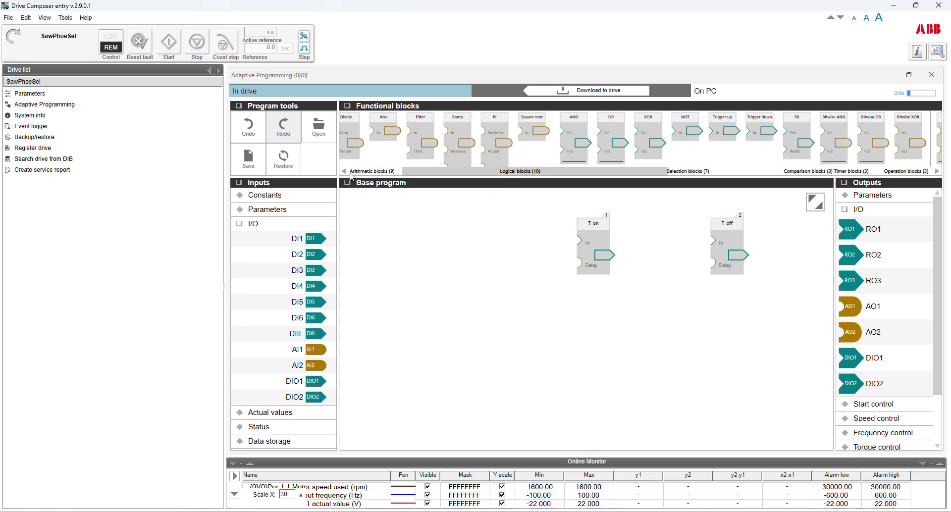
left_click(351, 173)
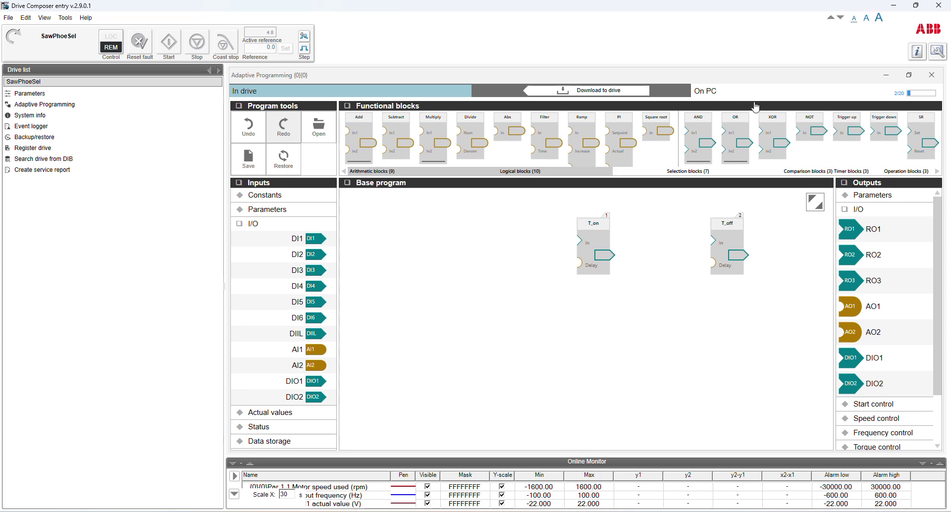
left_click_drag(699, 135, 459, 253)
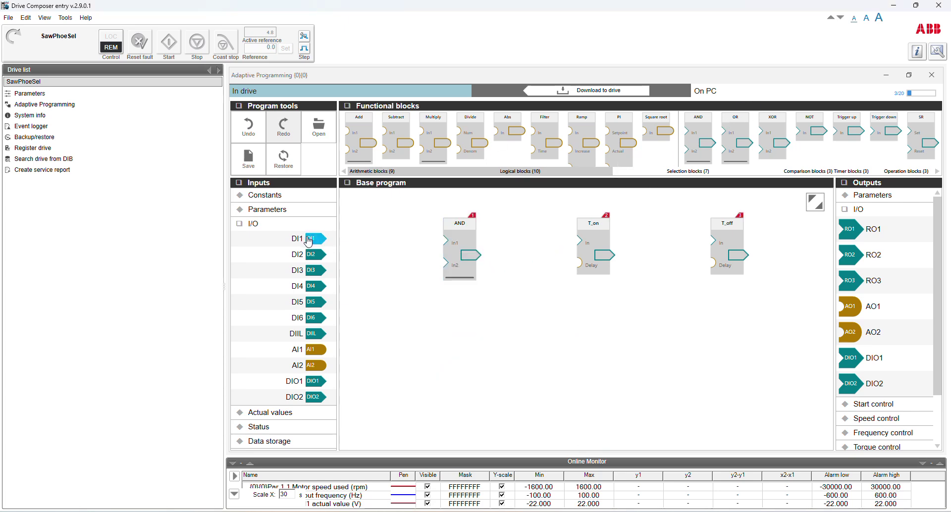
- Connect DI1 to AND In1, show the parameter outputs, and go back to the parameter list
left_click_drag(311, 239, 435, 241)
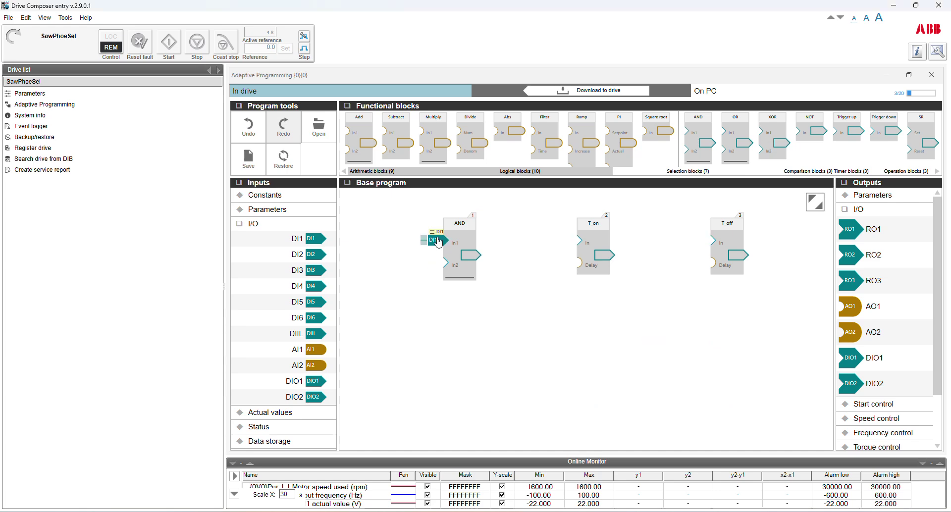
left_click(872, 197)
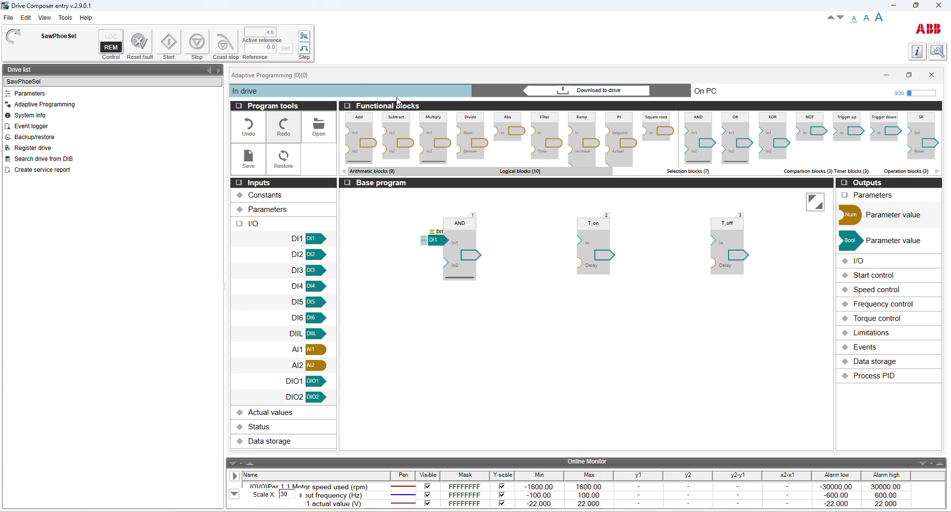
left_click(70, 95)
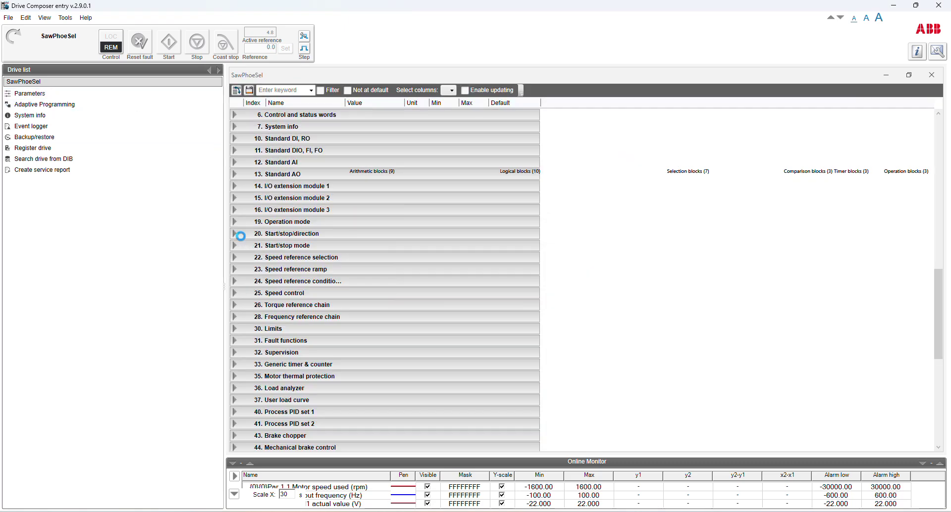
- Check that parameter 20.4 Ext1 in2 source is still DI2, then reopen the Adaptive Programming editor
left_click(242, 235)
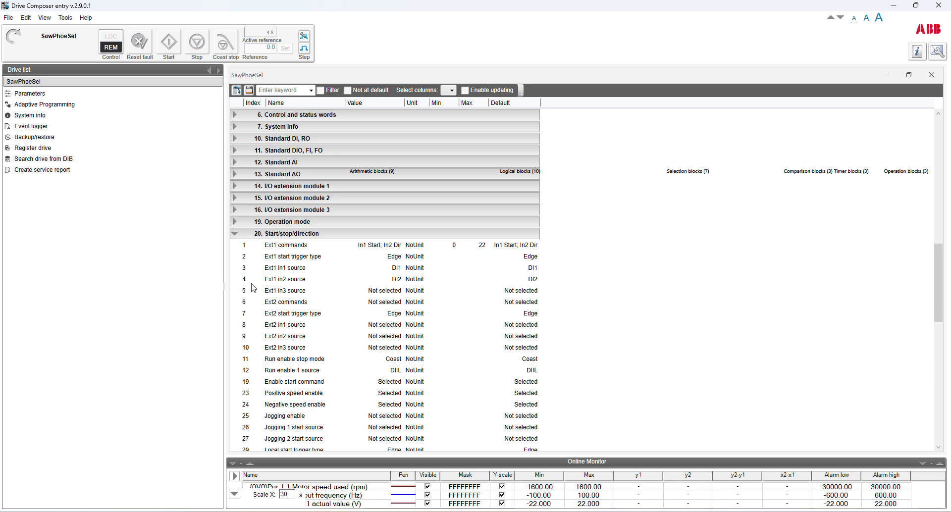
left_click(281, 282)
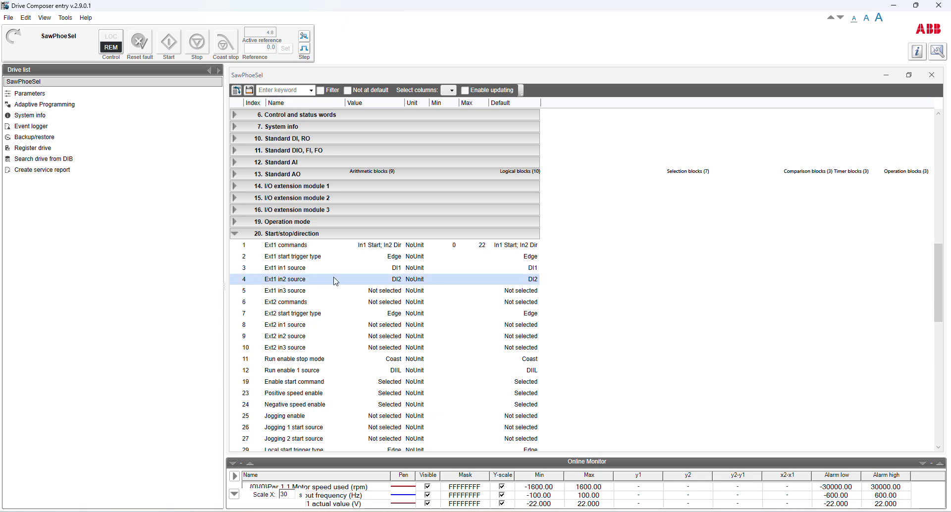
left_click(396, 279)
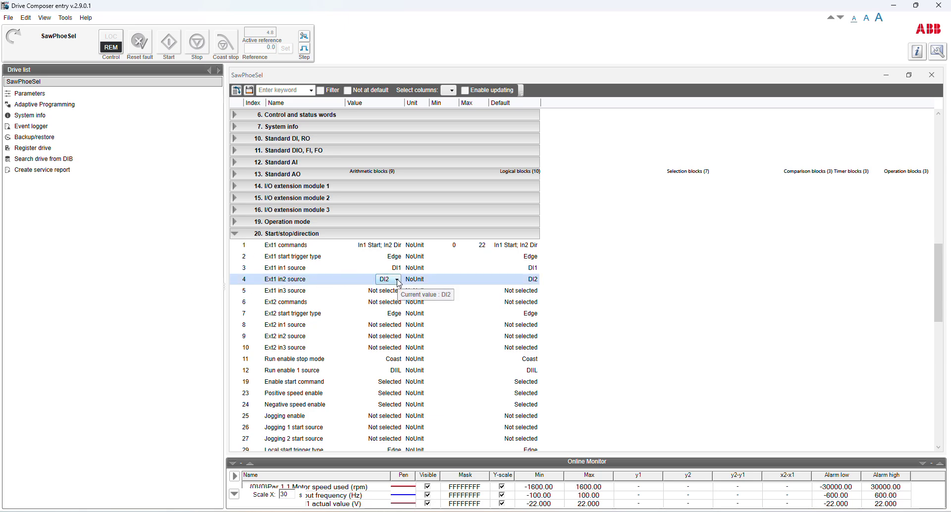
left_click(740, 261)
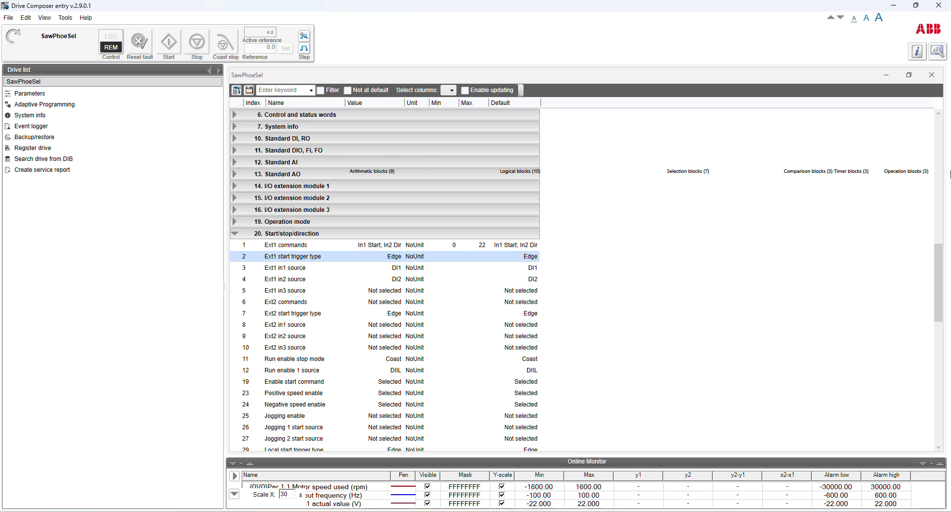
left_click(45, 106)
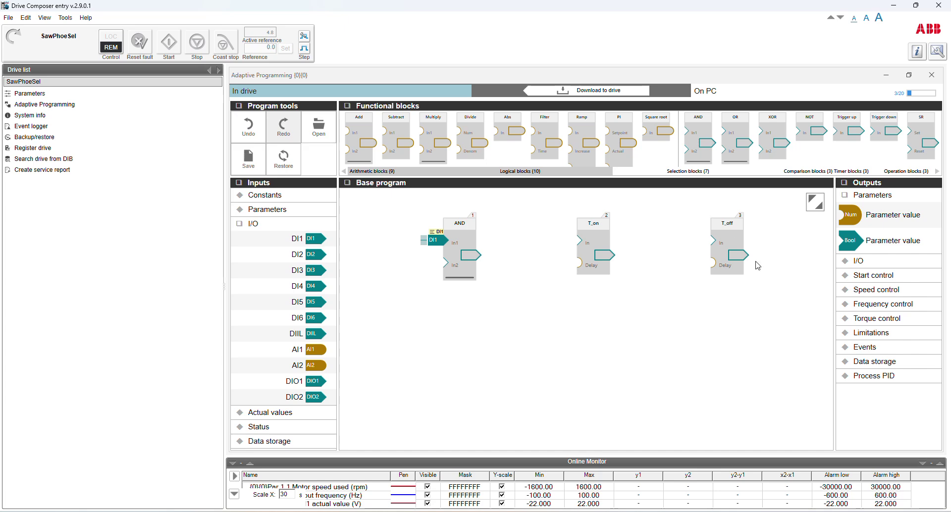
- Add a Bool parameter value output after T_off that writes to P.20.4 Ext1 in2 source
left_click_drag(857, 246, 445, 265)
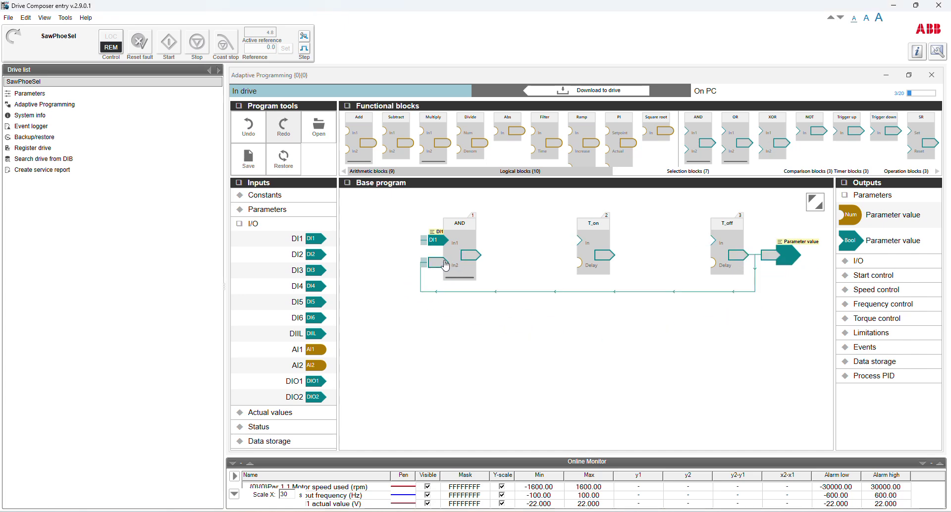
double_click(791, 264)
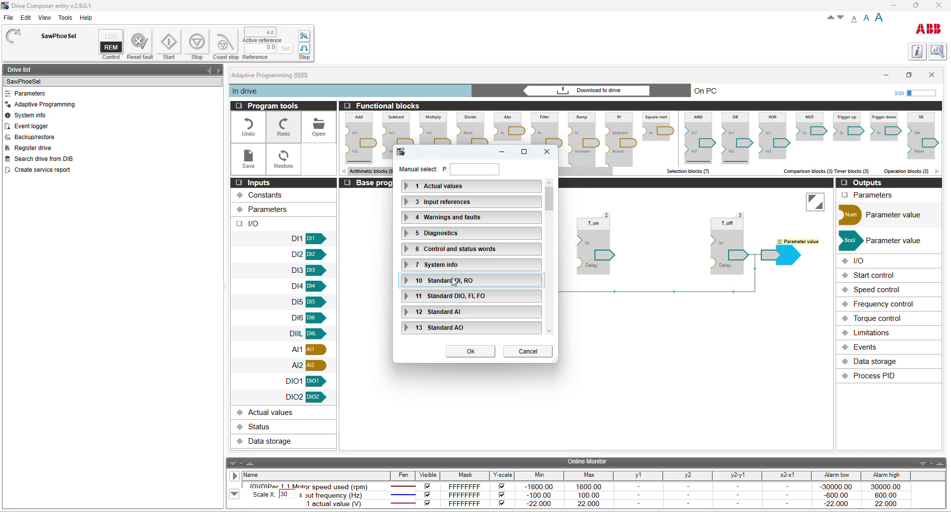
scroll(555, 325, "down", 3)
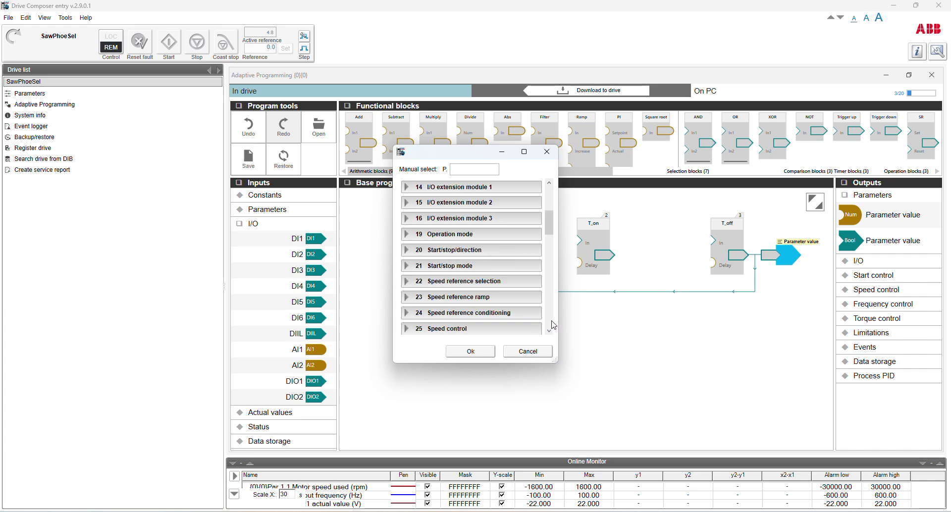
left_click(410, 254)
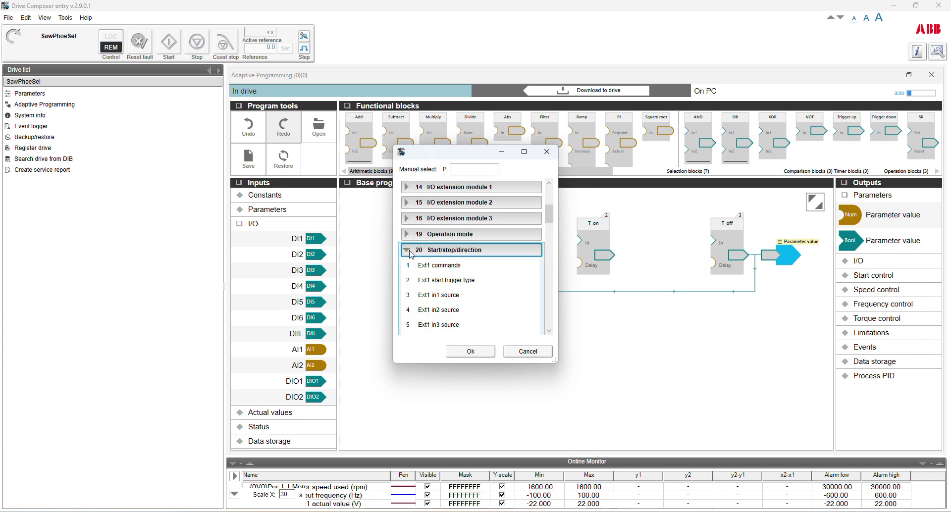
left_click(441, 311)
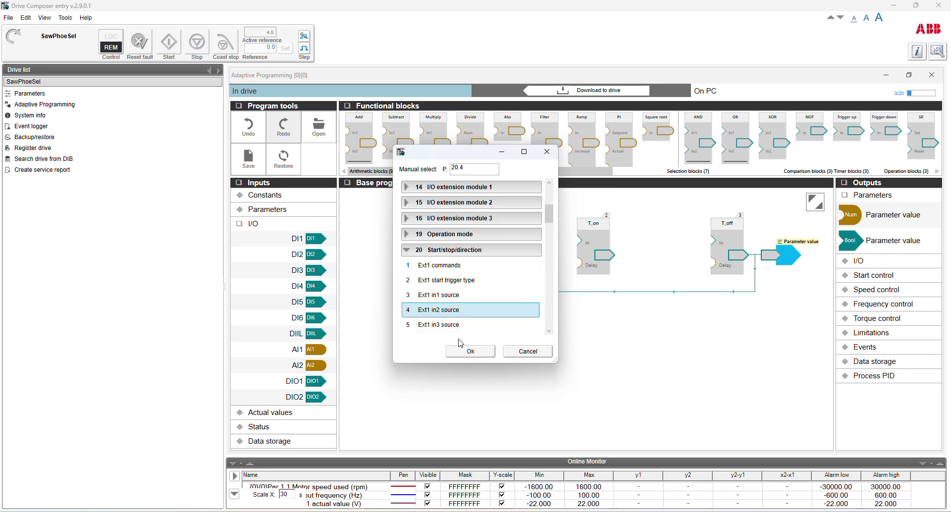
left_click(467, 352)
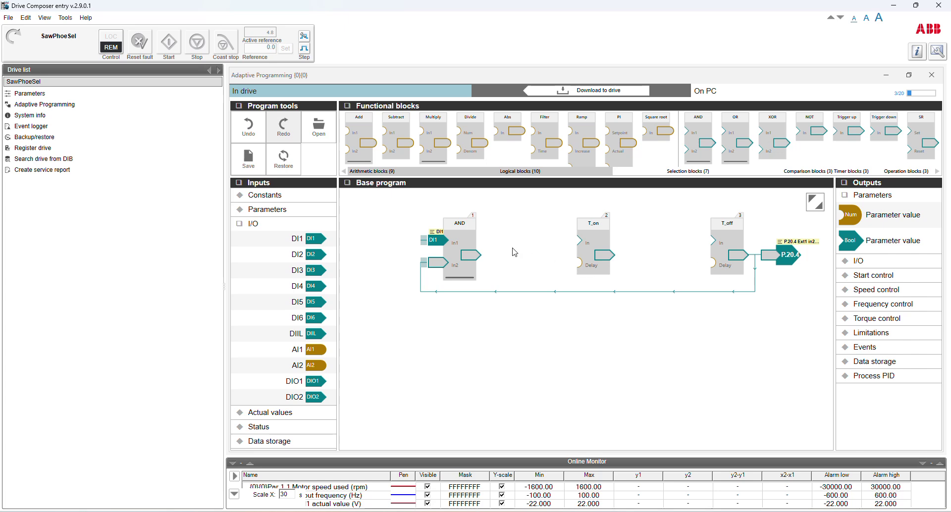
- Wire the AND output into T_on and give T_on a numerical delay constant of 5
left_click_drag(483, 261, 697, 241)
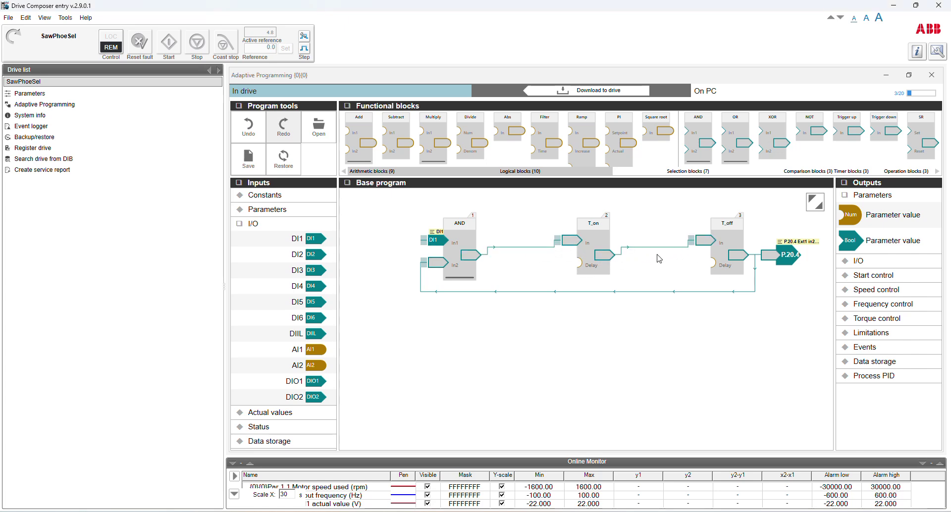
left_click(251, 197)
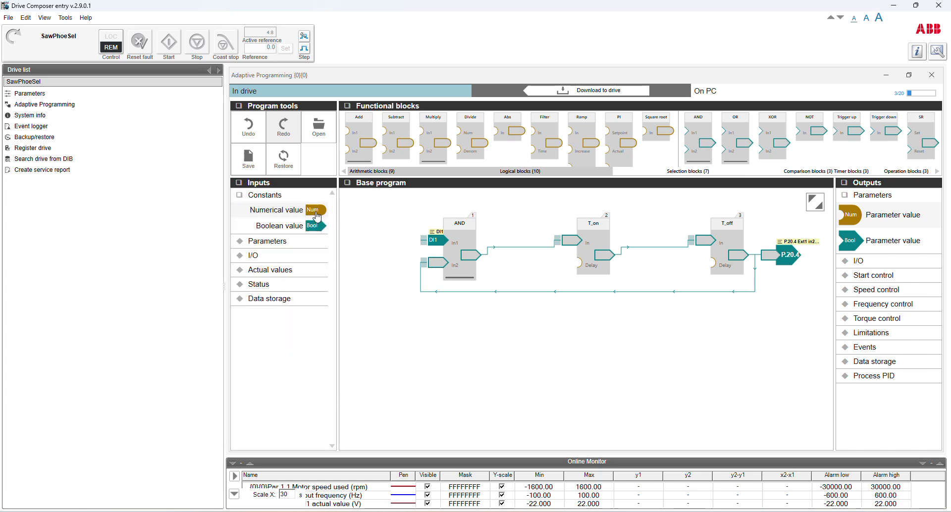
left_click_drag(316, 211, 568, 265)
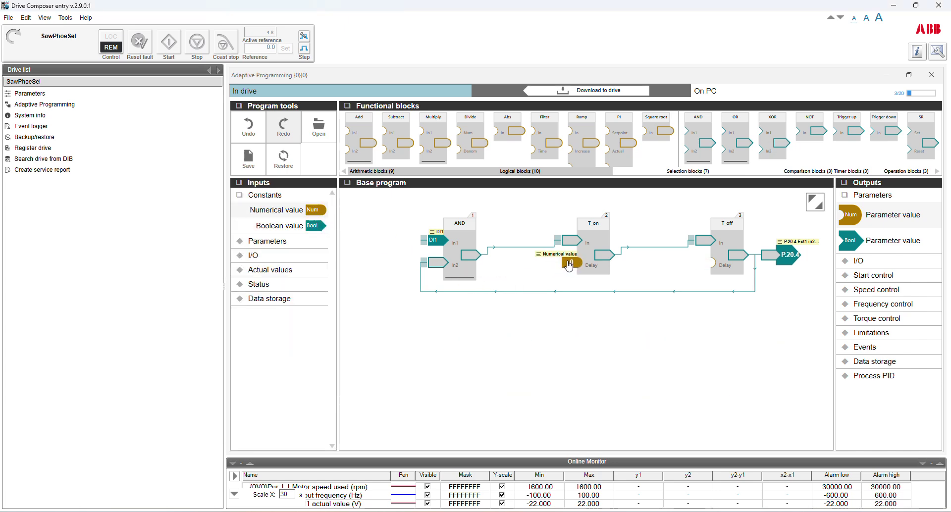
left_click(571, 265)
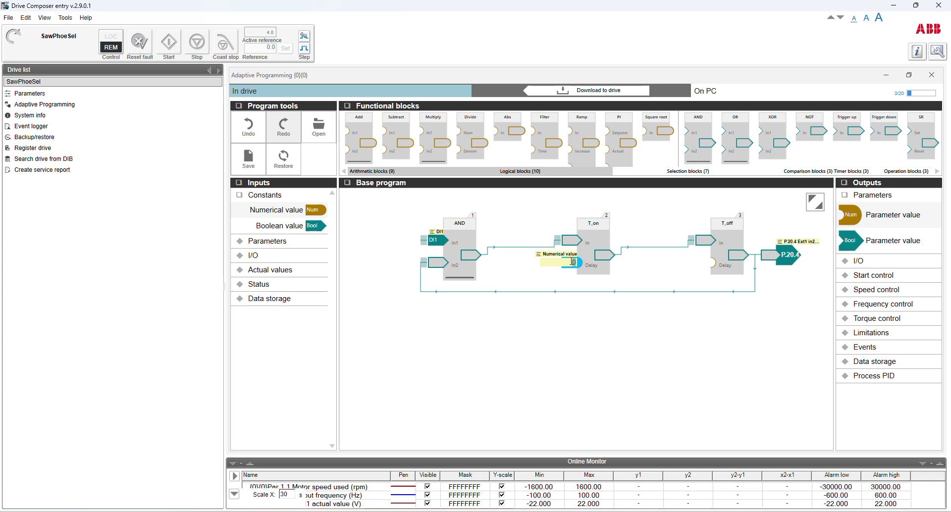
left_click(420, 377)
- Attach a numerical delay constant of 5 to T_off
left_click_drag(317, 216, 705, 262)
left_click(706, 267)
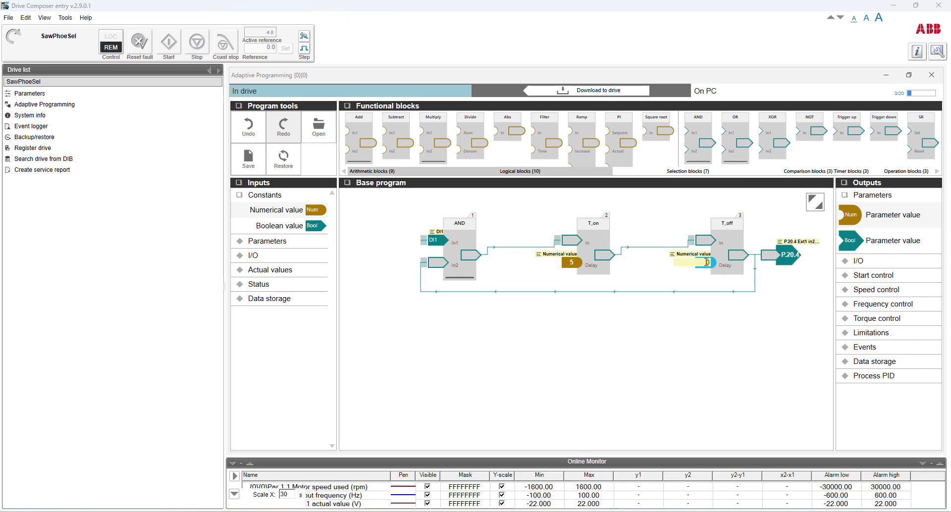
type("5")
key("Return")
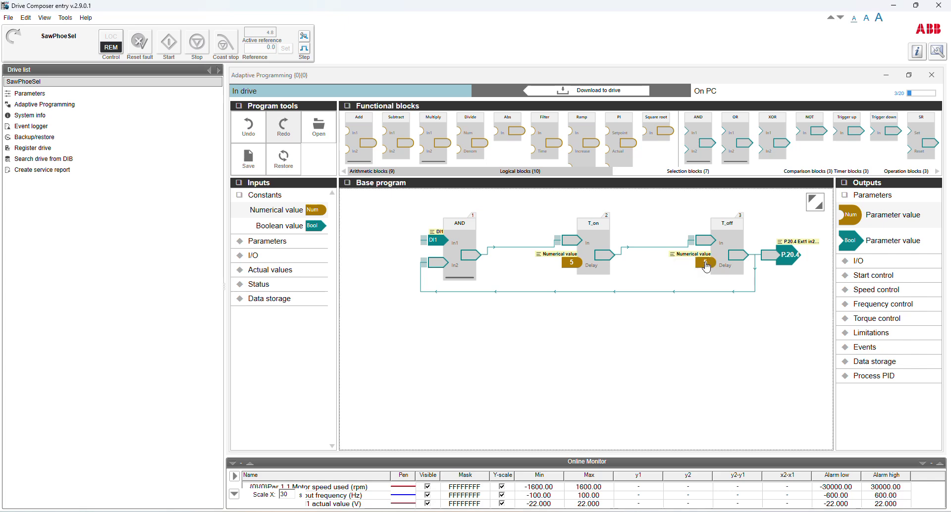
- Download and run the program so Ext1 in2 source reads Adaptive program, and enlarge the online monitor
left_click(584, 91)
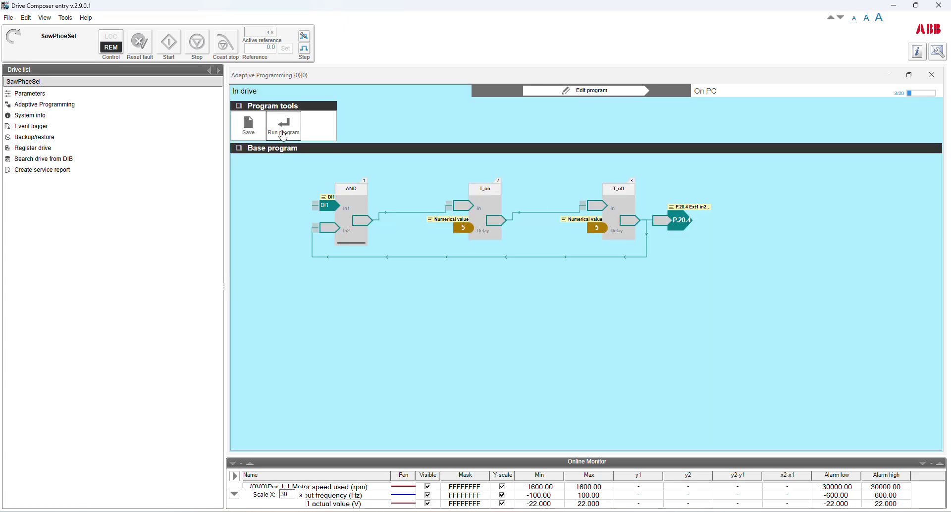
left_click(909, 75)
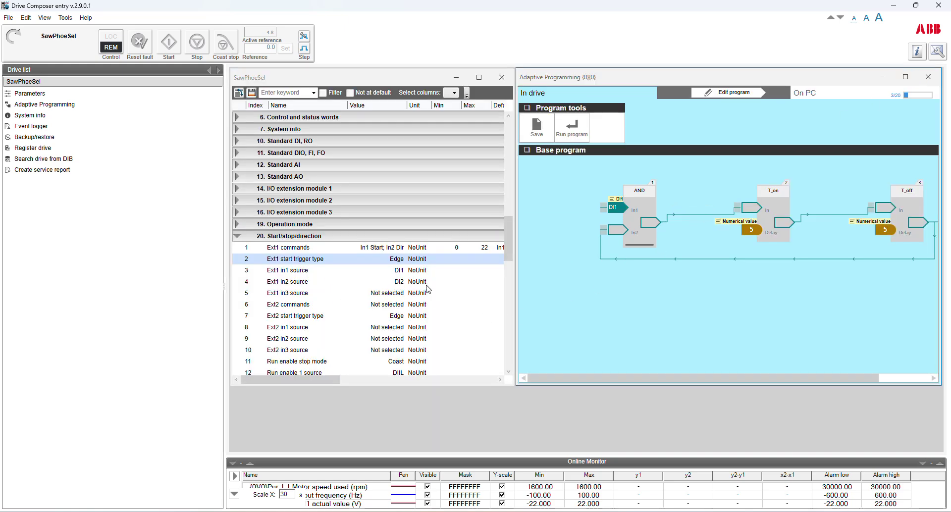
left_click(399, 284)
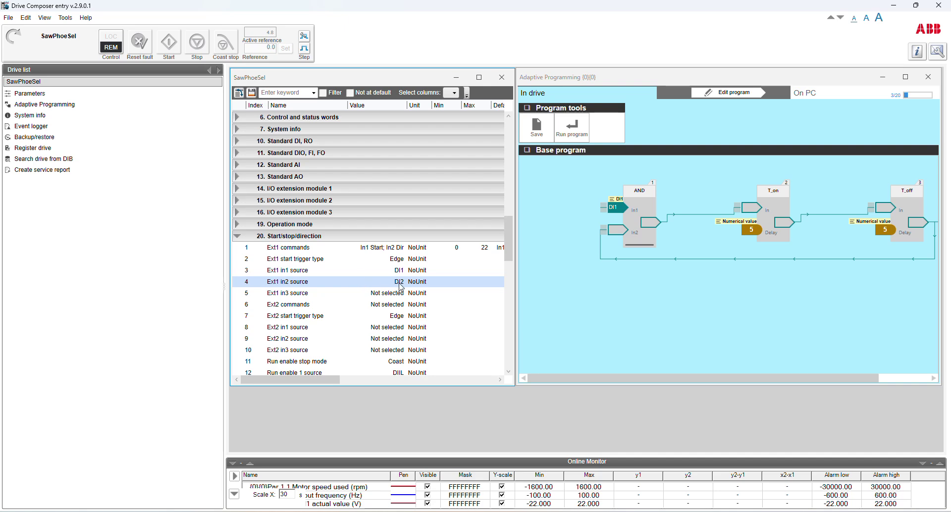
left_click(572, 129)
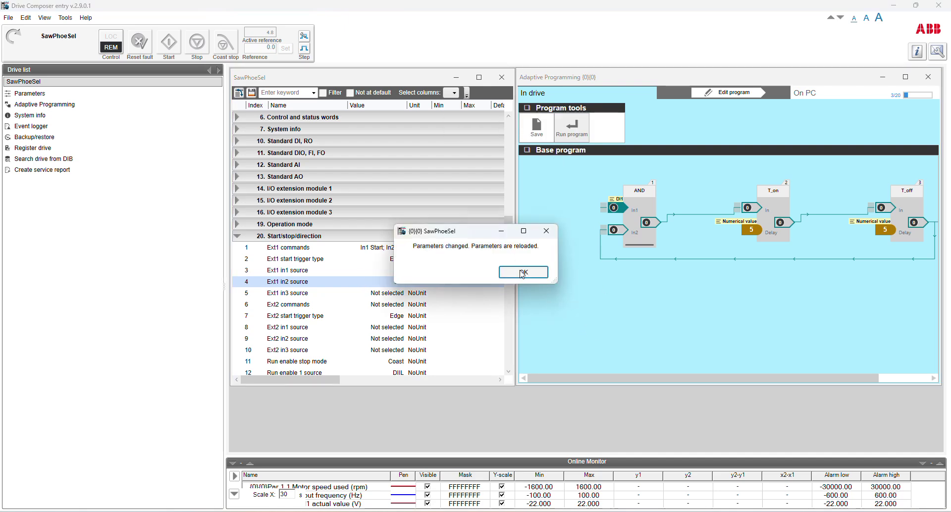
left_click(523, 272)
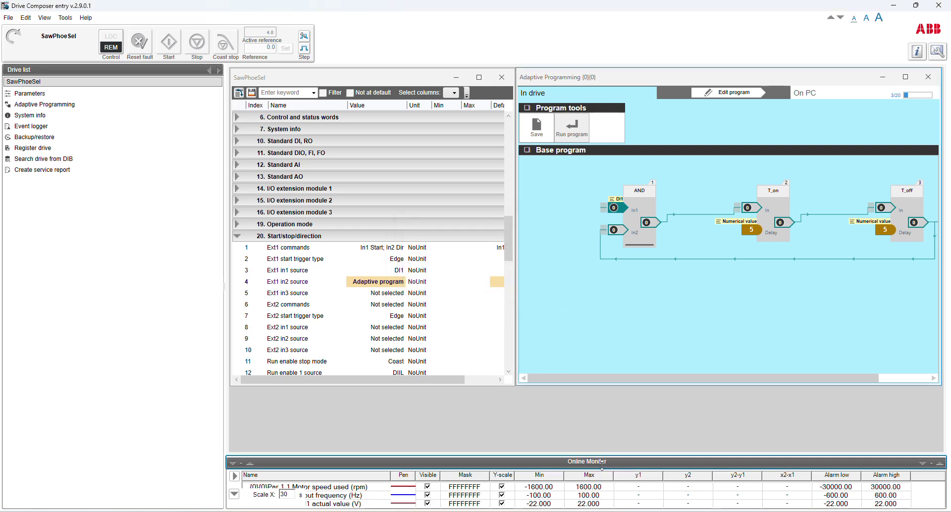
left_click_drag(598, 462, 601, 272)
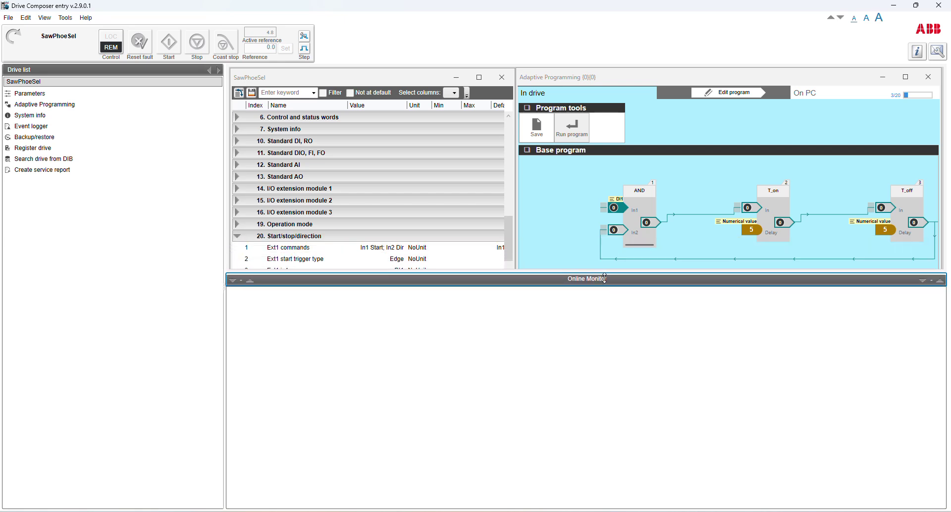
- Maximize Adaptive Programming and start recording drive signals without saving the old monitor data
left_click(905, 77)
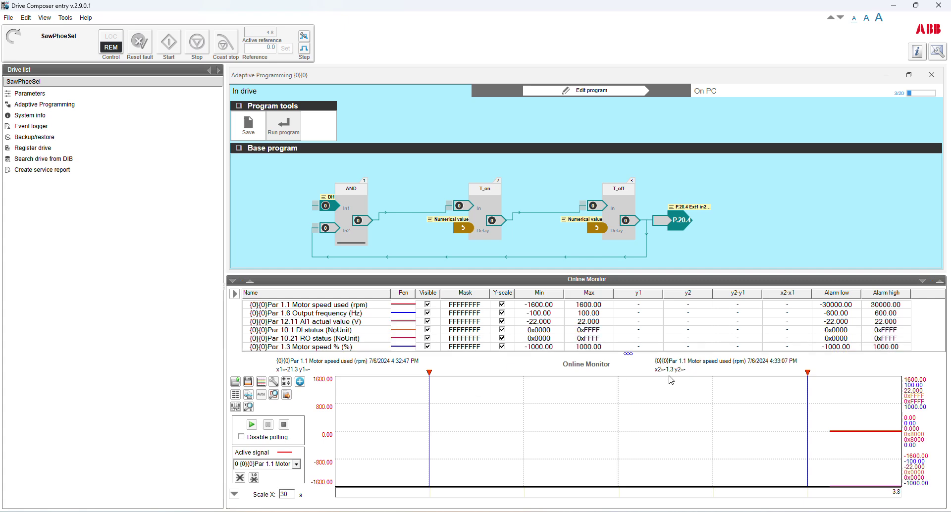
left_click(252, 425)
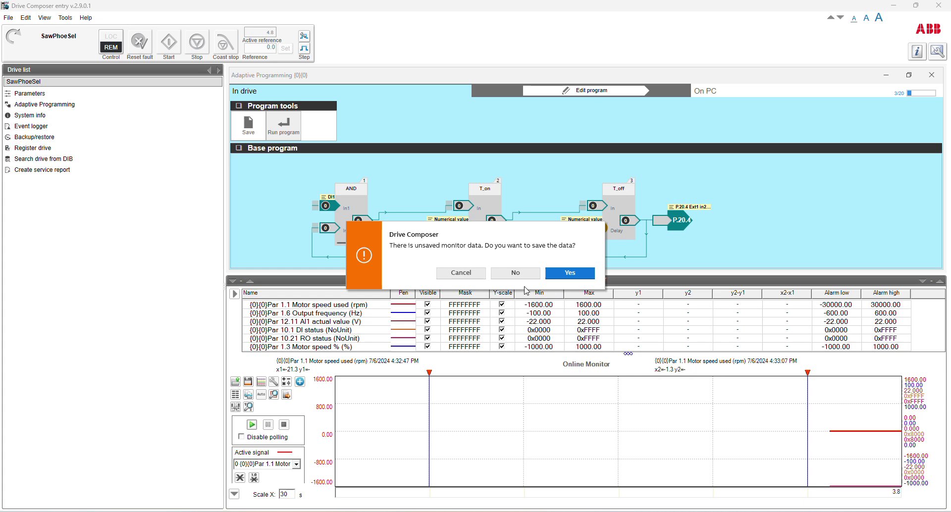
left_click(515, 273)
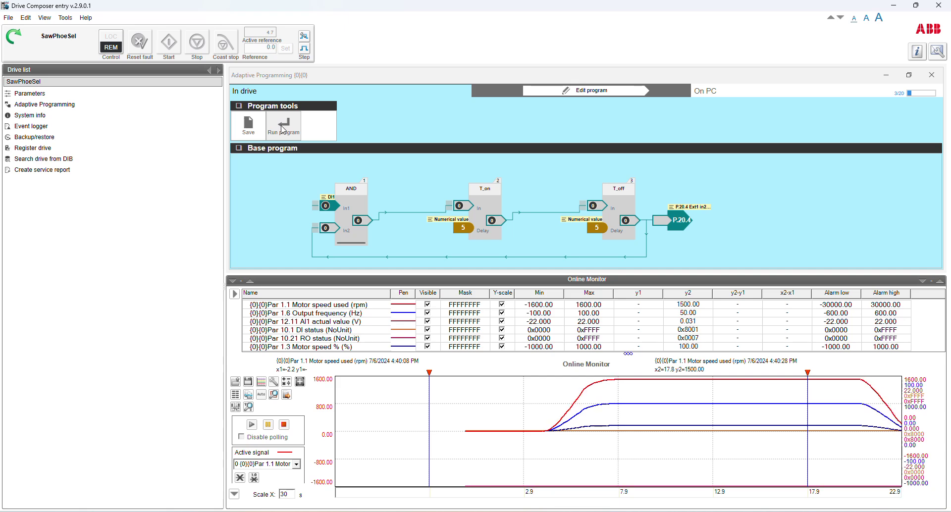
- Return the program to editing, accepting the drive warning and reload notice, and shrink the monitor pane
left_click(581, 94)
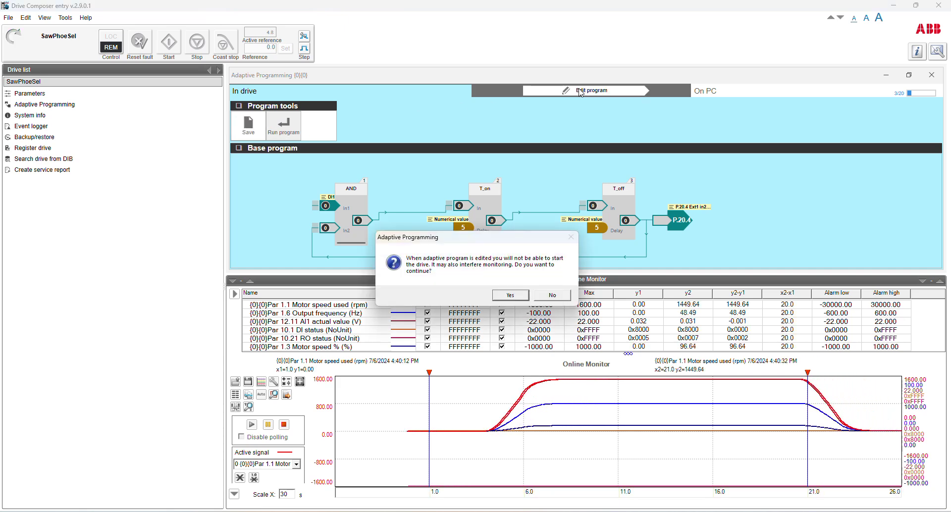
left_click(514, 299)
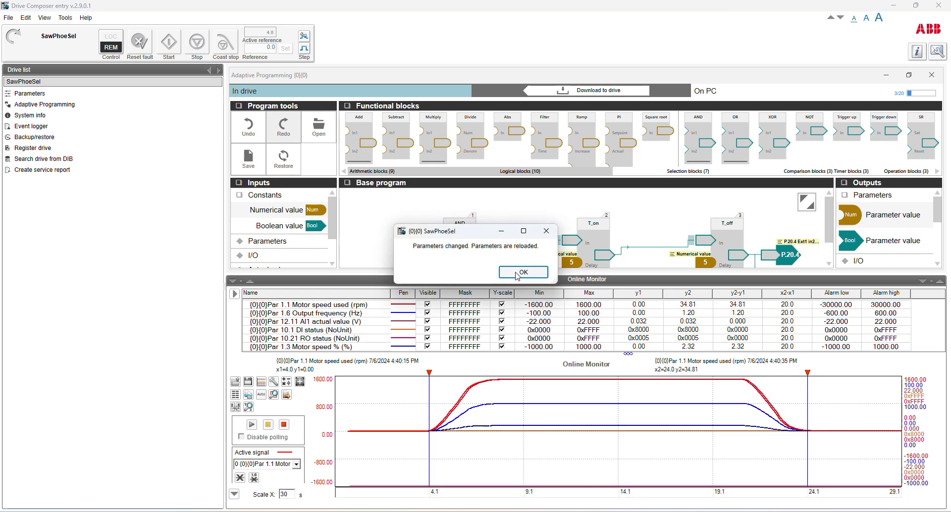
left_click(516, 274)
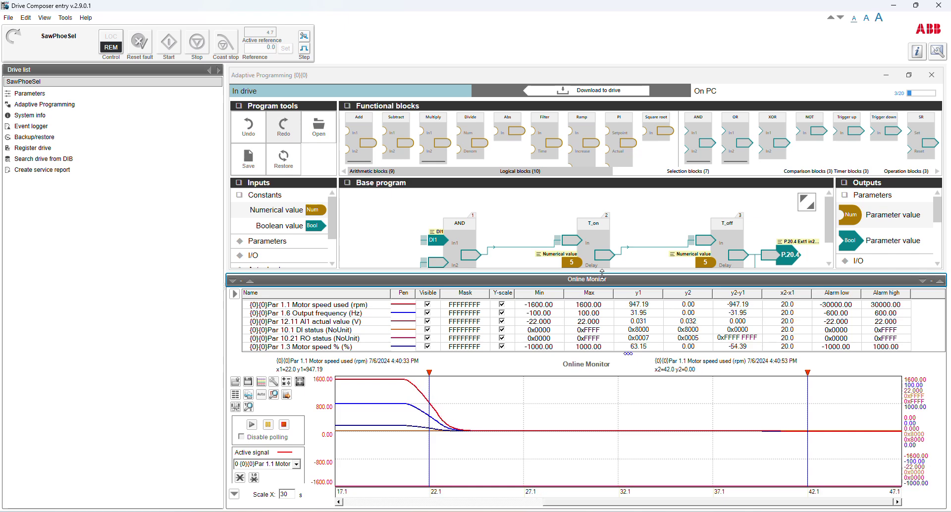
left_click_drag(602, 275, 614, 356)
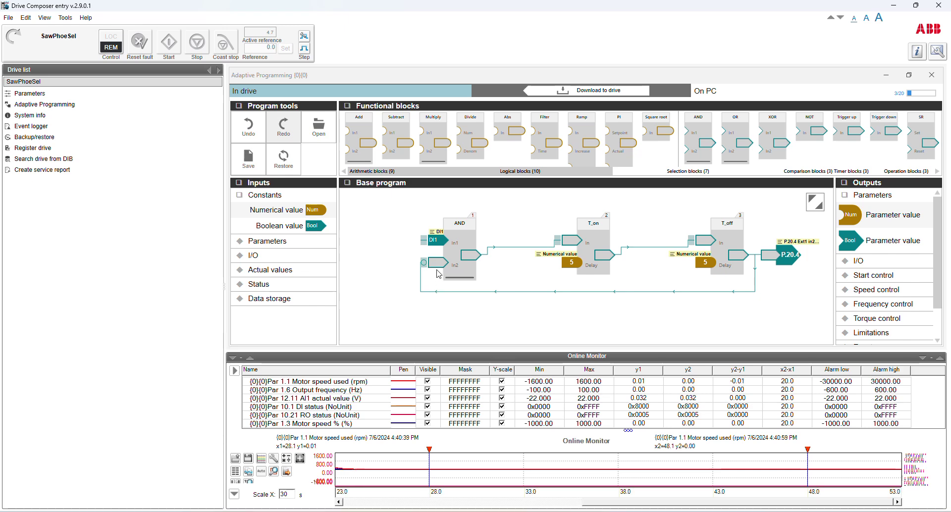
- Download the revised DI1-feedback T_on/T_off program to the drive despite the monitoring warning, then run it
left_click(605, 93)
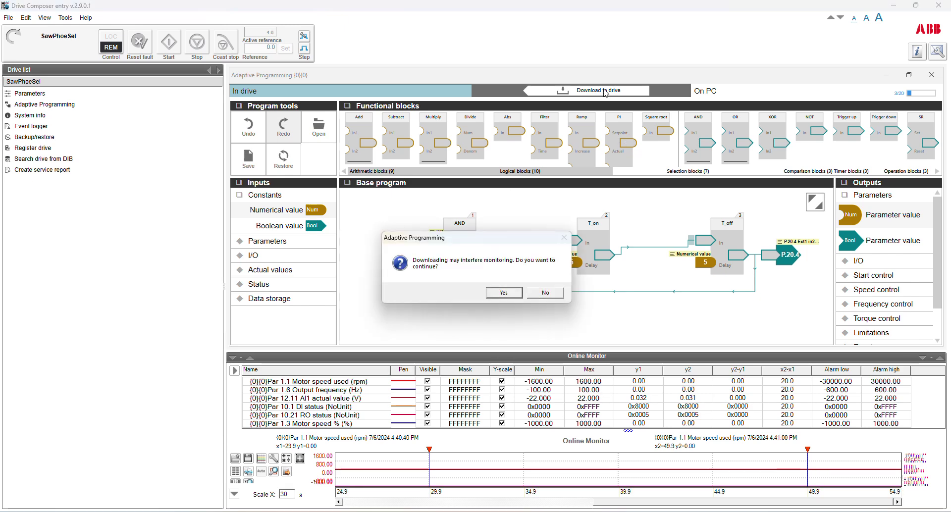
left_click(499, 295)
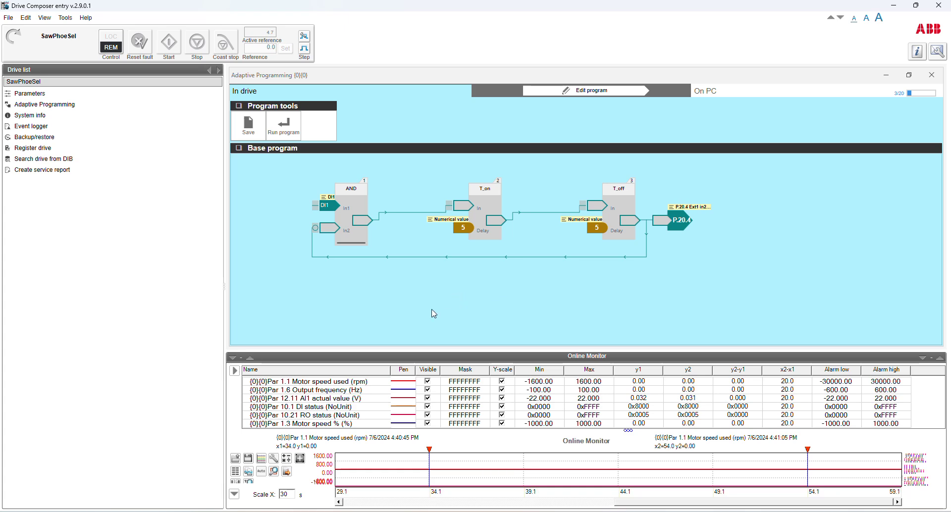
left_click_drag(429, 354, 425, 263)
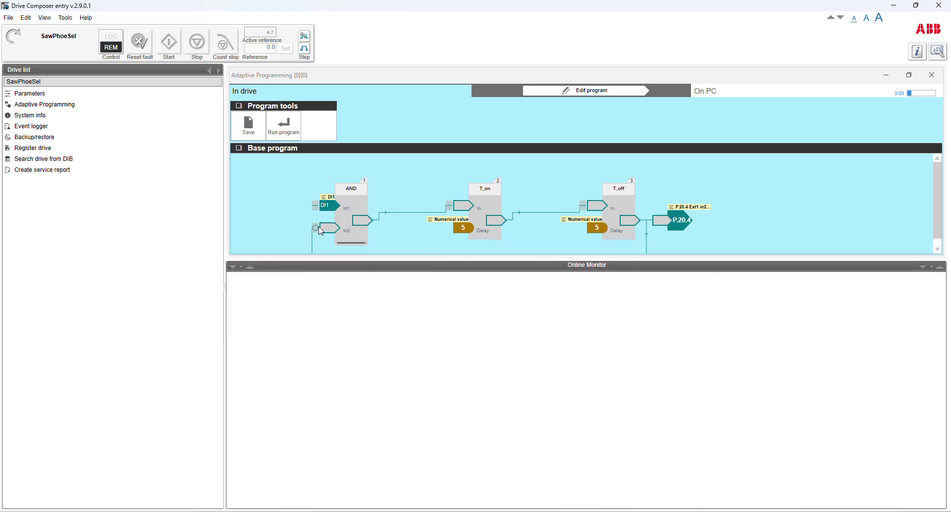
left_click(284, 126)
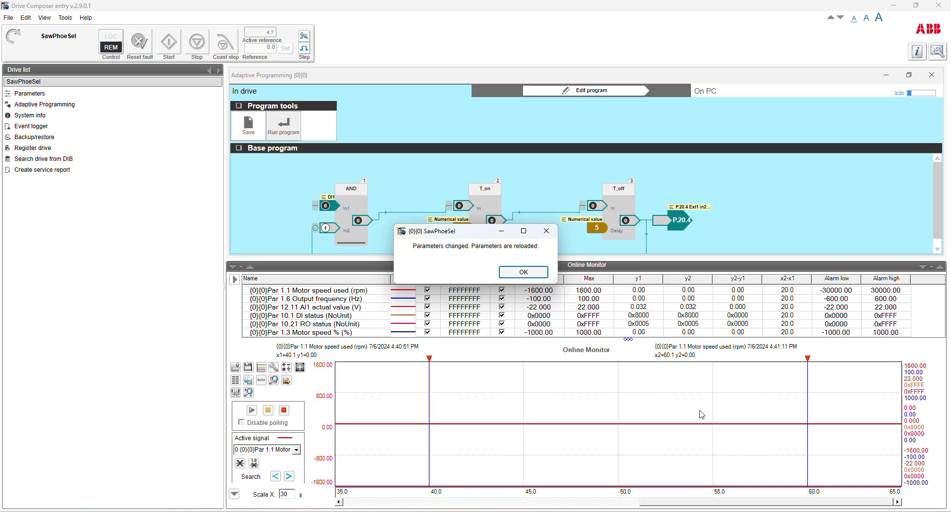
left_click(511, 273)
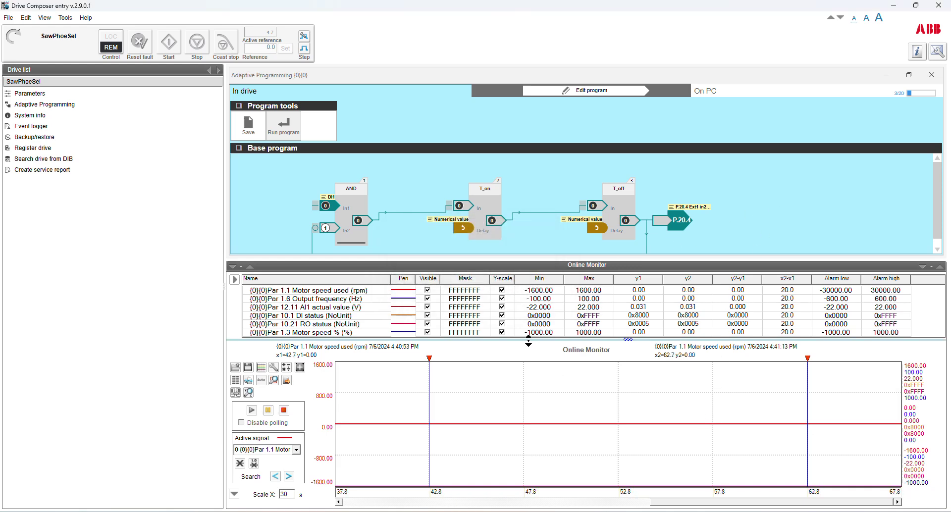